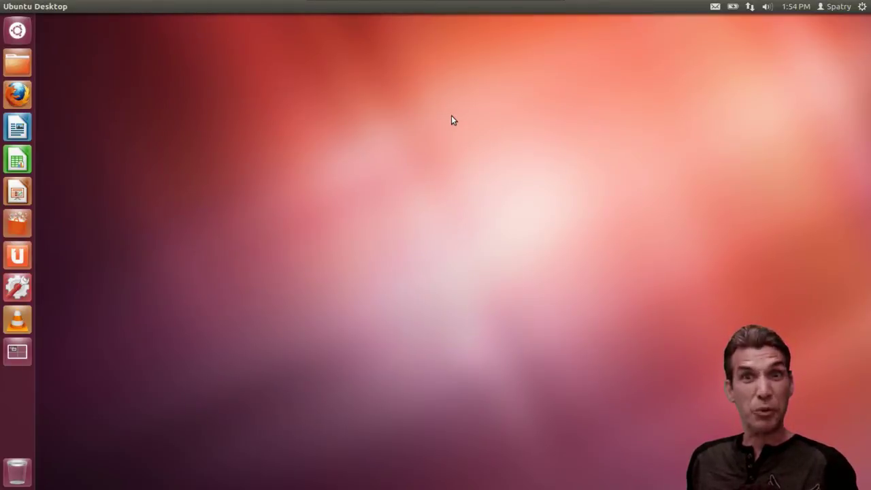
Open Appearance settings through the desktop's Change Desktop Background option and look over the theme list.
right_click(388, 166)
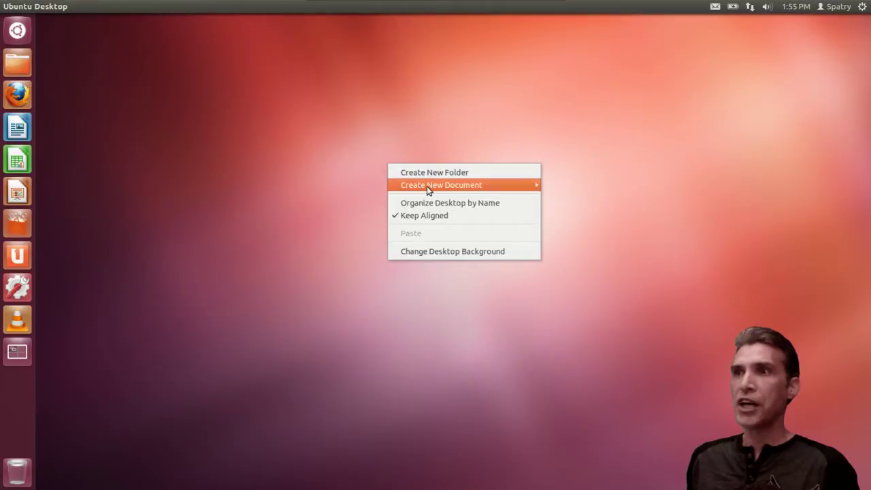
left_click(426, 252)
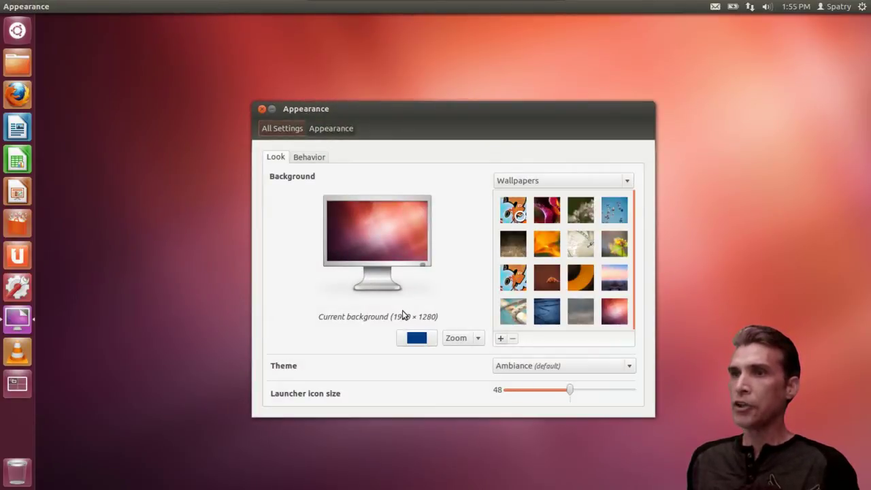
left_click(506, 371)
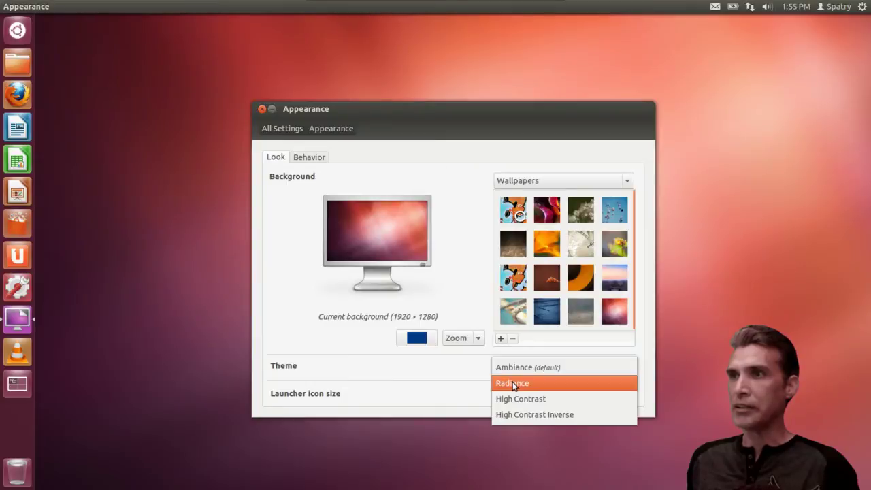
key("Escape")
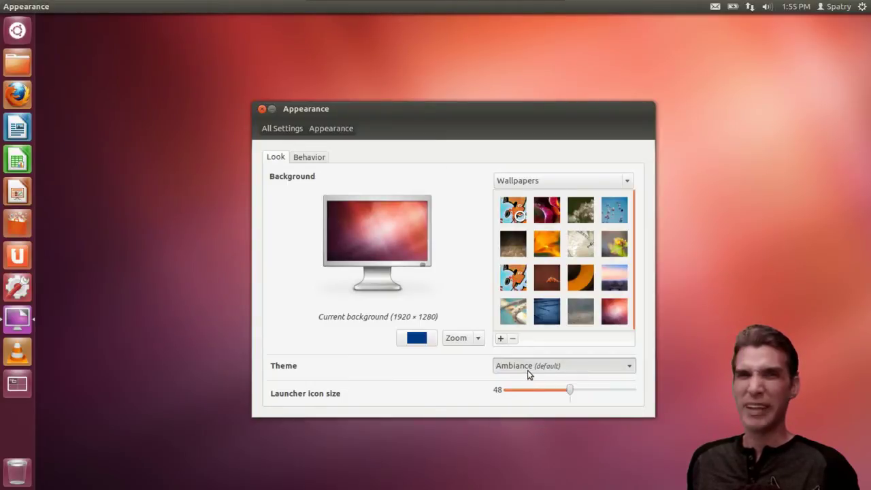
scroll(527, 370, "down", 1)
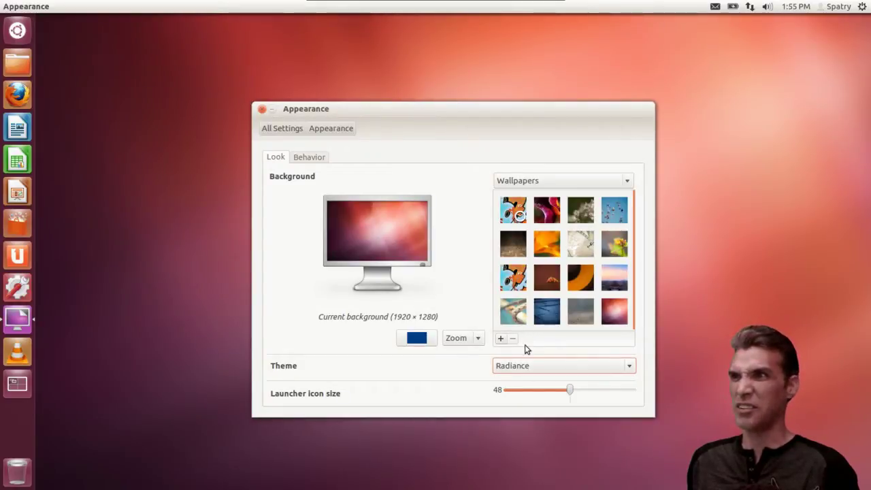
Try the High Contrast theme, then restore the default Ambiance theme.
left_click(524, 371)
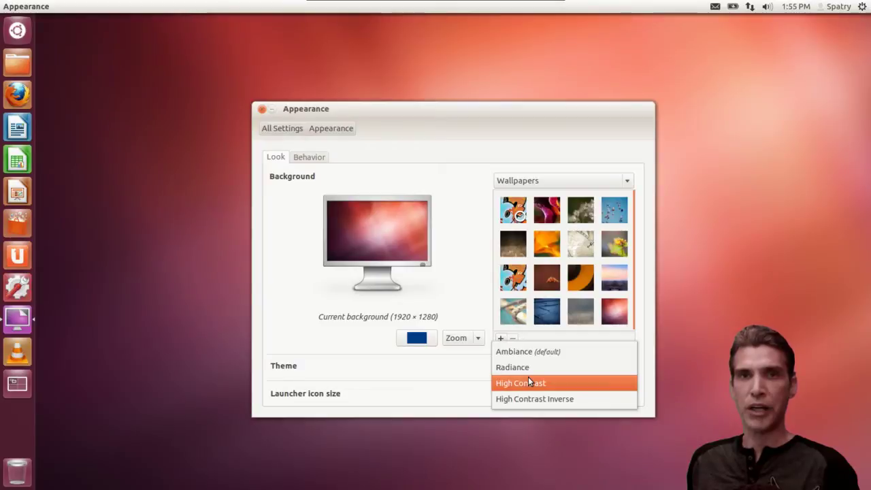
left_click(528, 381)
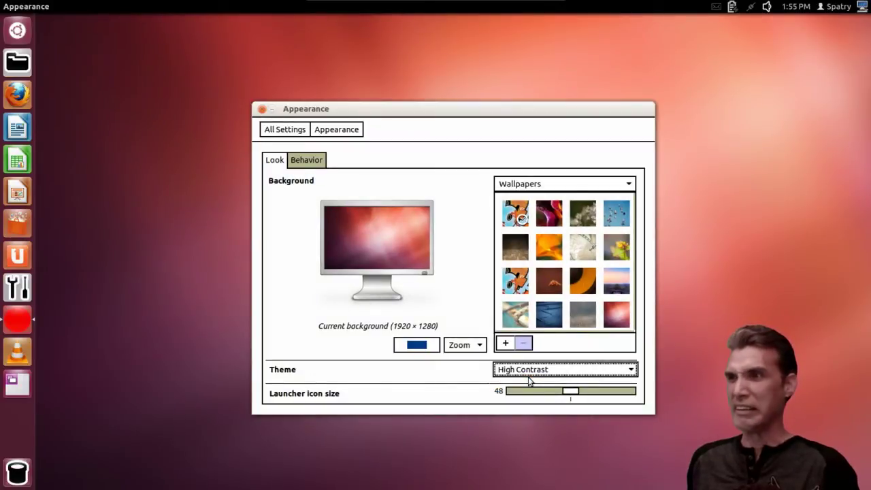
left_click(530, 374)
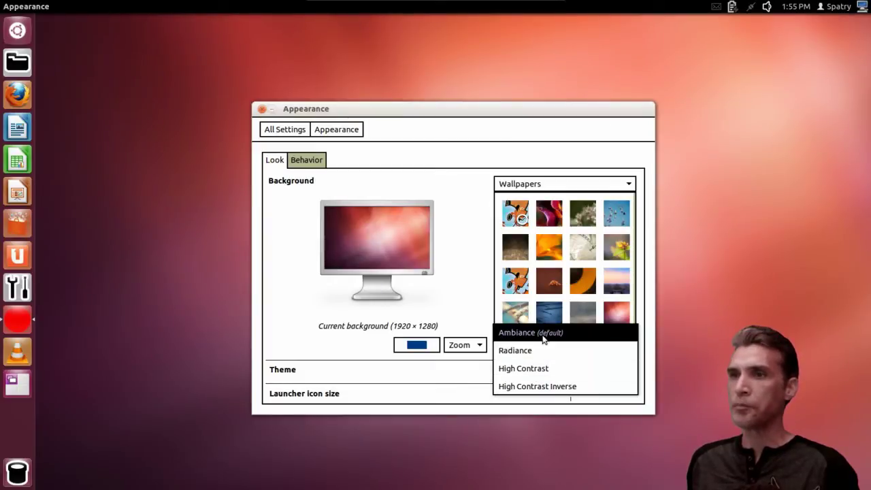
left_click(542, 335)
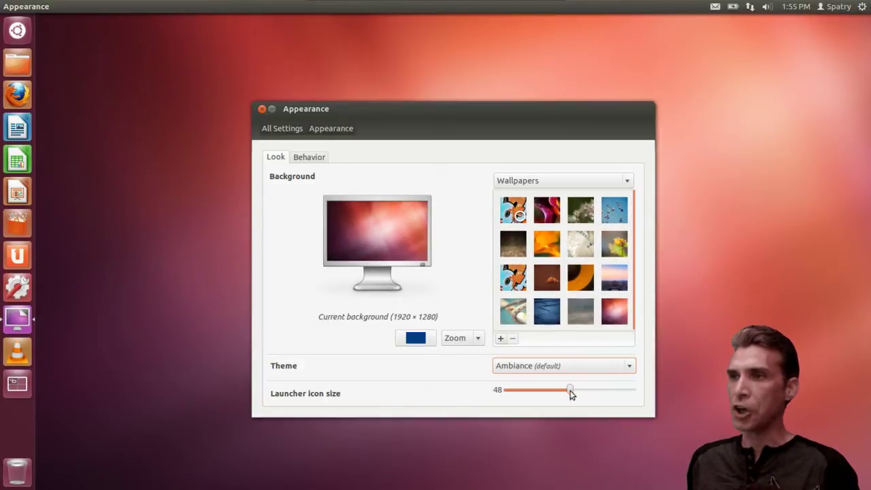
Shrink the launcher icons from 48 to 32 and choose the Twilight Frost wallpaper.
left_click_drag(571, 393, 500, 393)
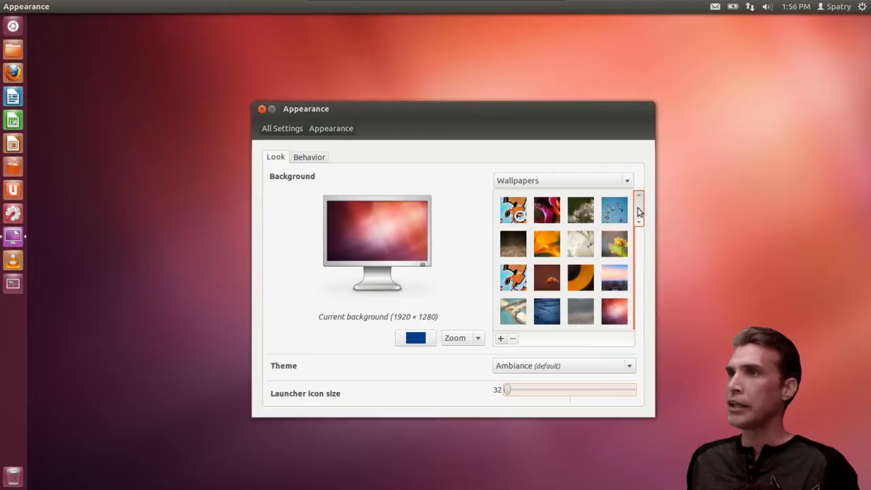
left_click_drag(638, 207, 640, 224)
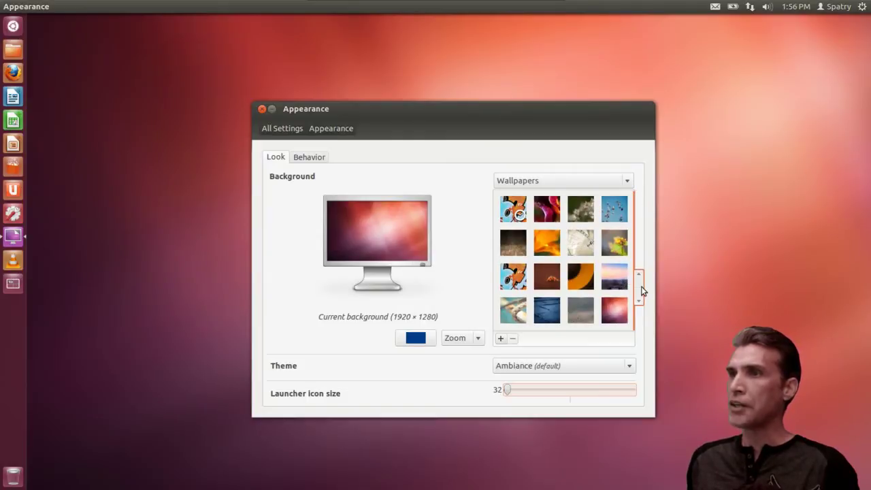
left_click(548, 311)
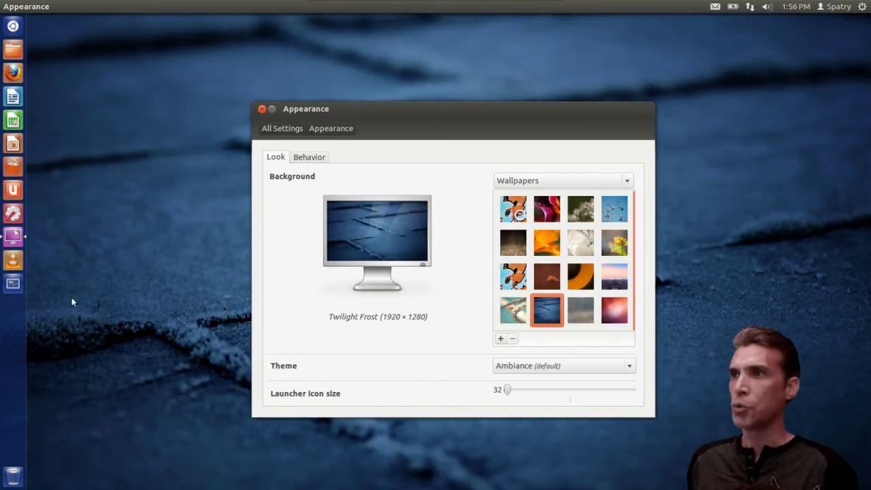
left_click(315, 160)
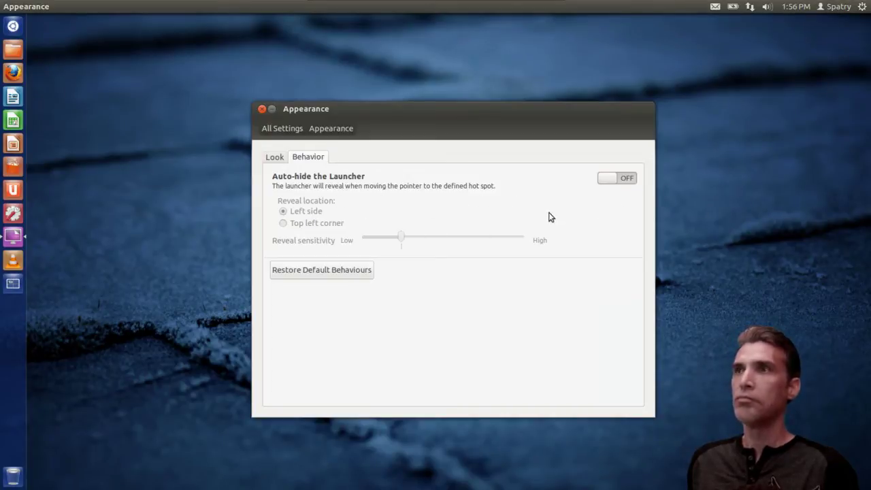
Test launcher auto-hide, switch it back off, and close Appearance settings.
left_click(606, 180)
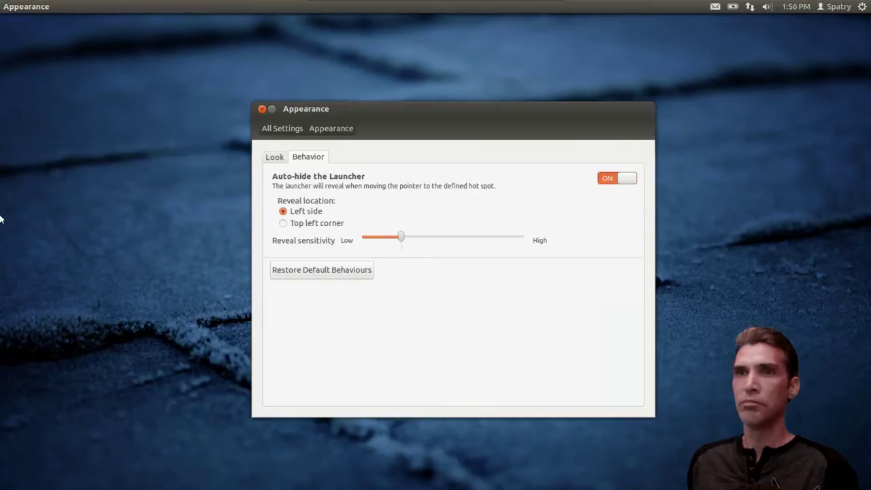
left_click(1, 215)
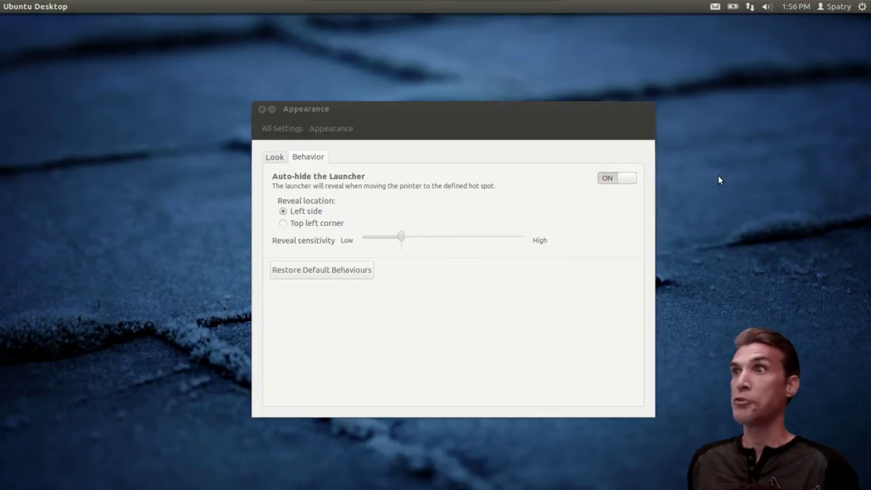
left_click(625, 179)
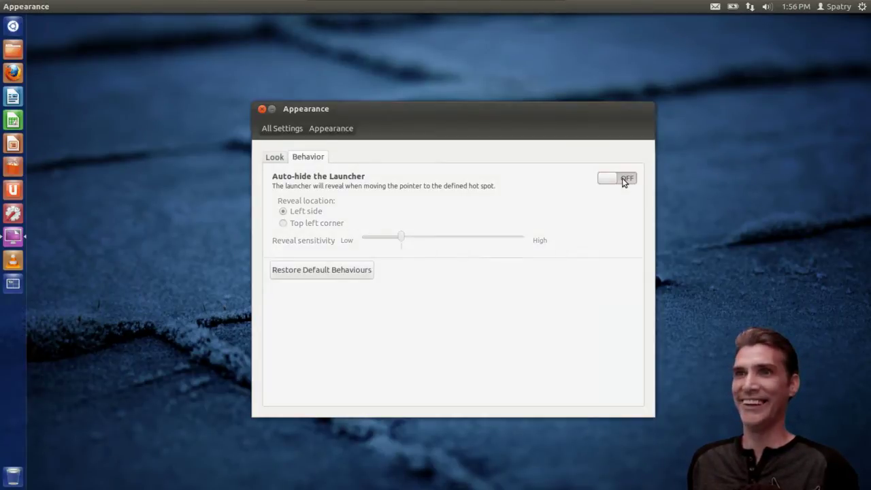
left_click(262, 110)
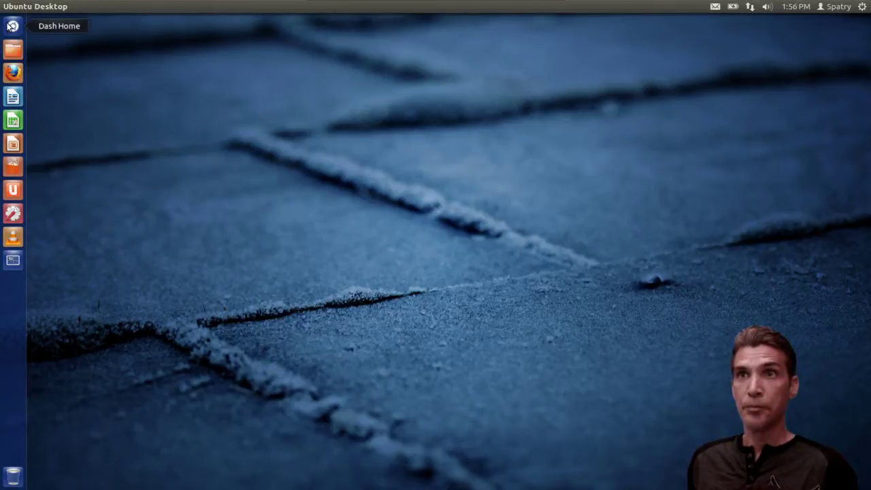
Install myunity in Terminal with 'sudo apt-get install myunity', entering the account password.
left_click(13, 25)
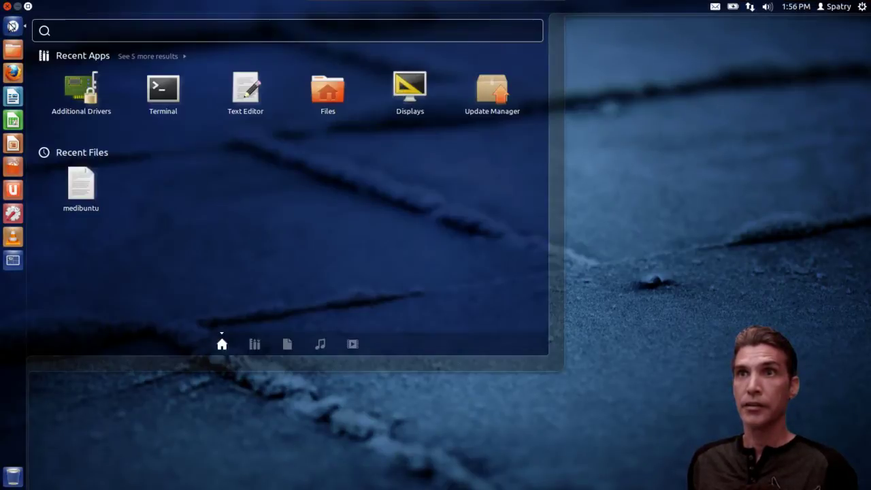
left_click(163, 89)
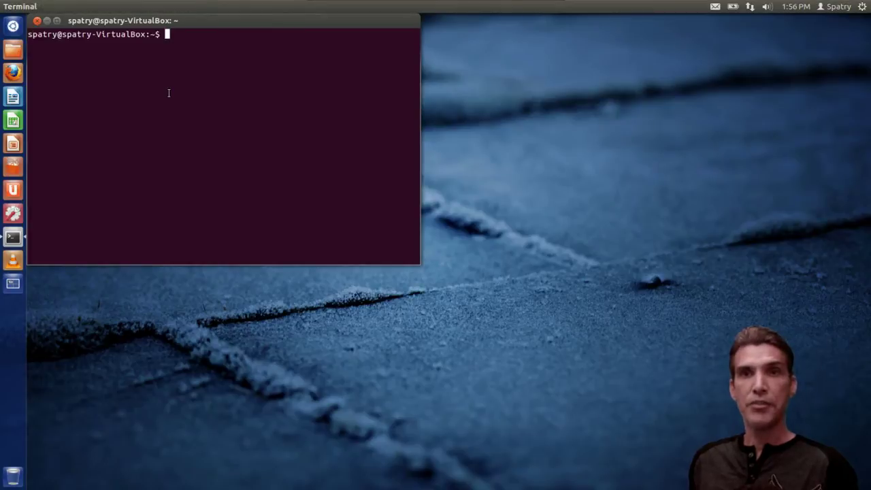
type("sudo ")
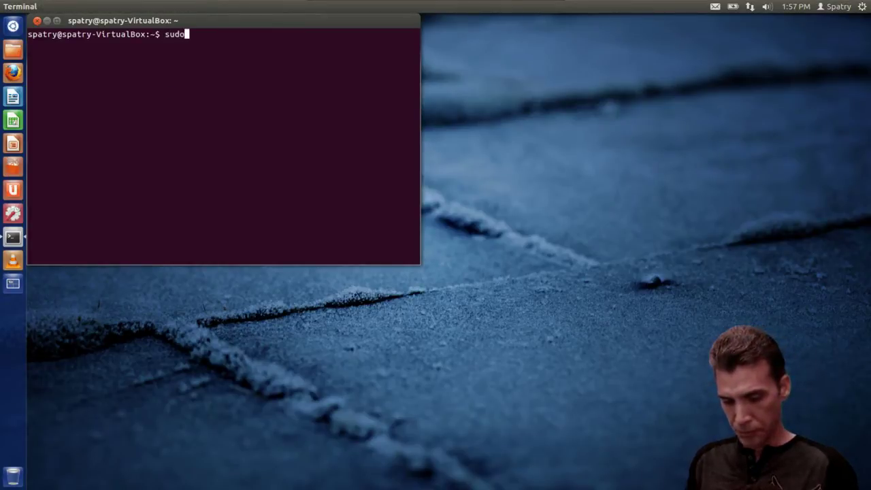
type("apt-")
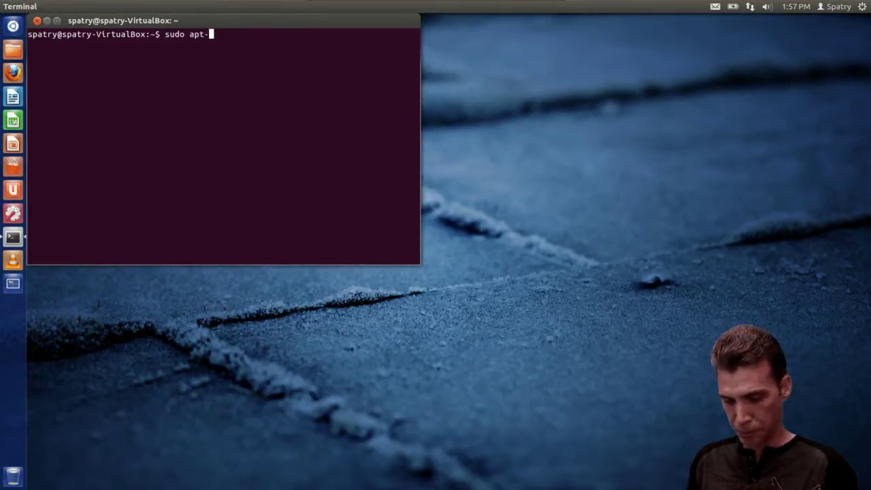
type("get install ")
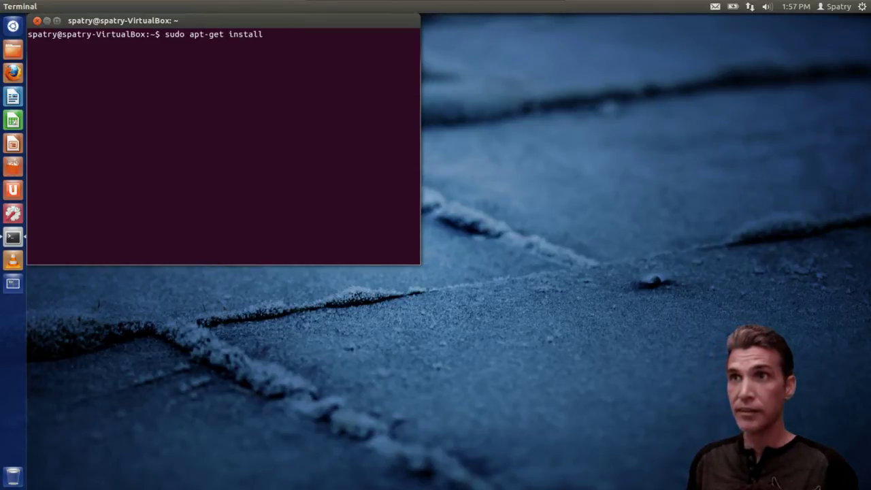
type("m")
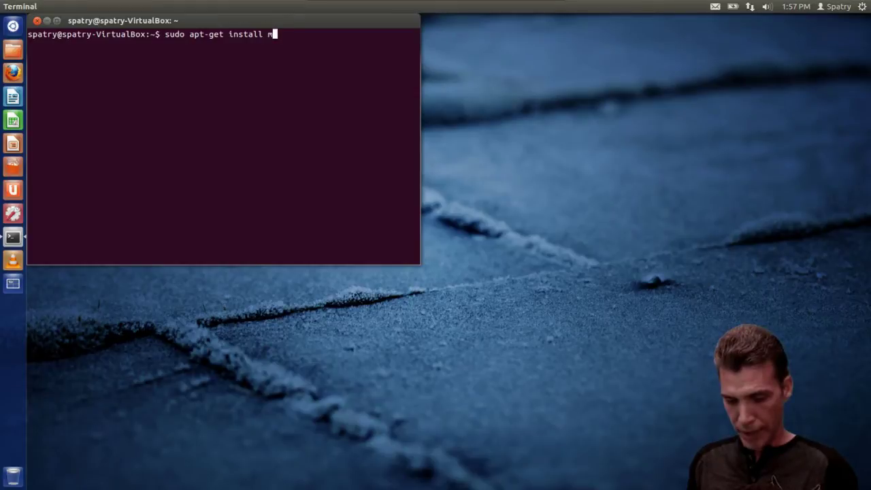
type("yuni")
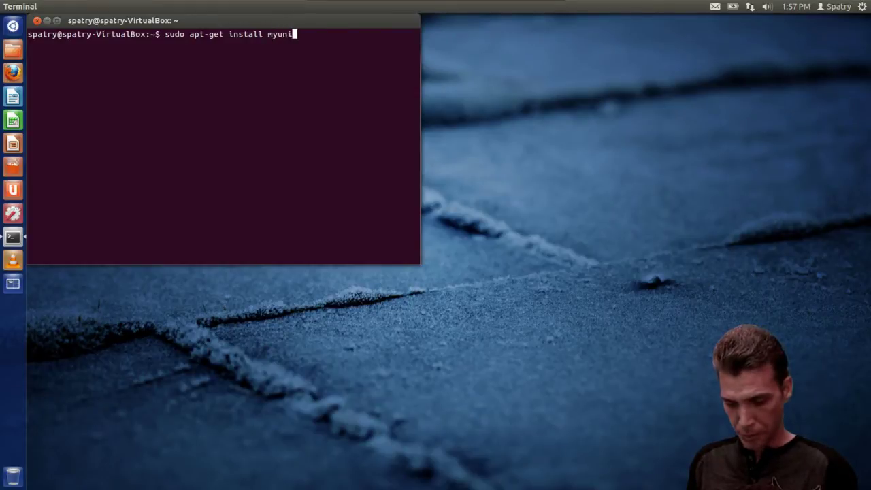
type("ty")
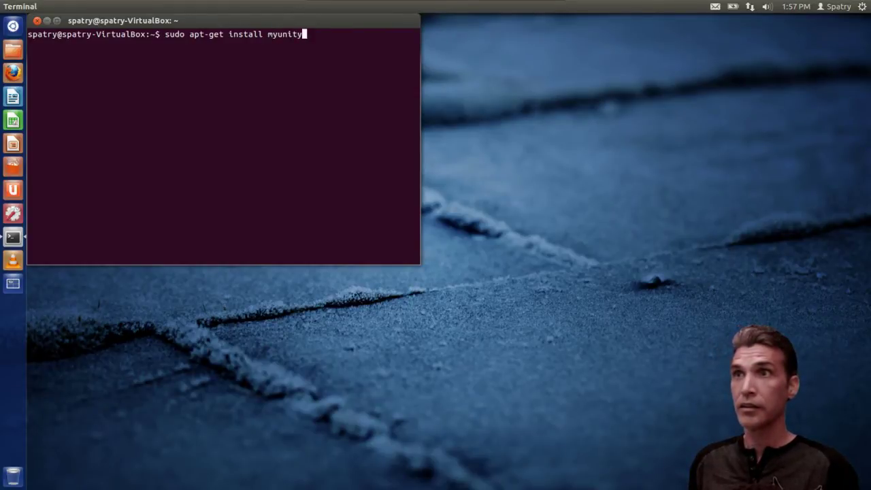
key("Return")
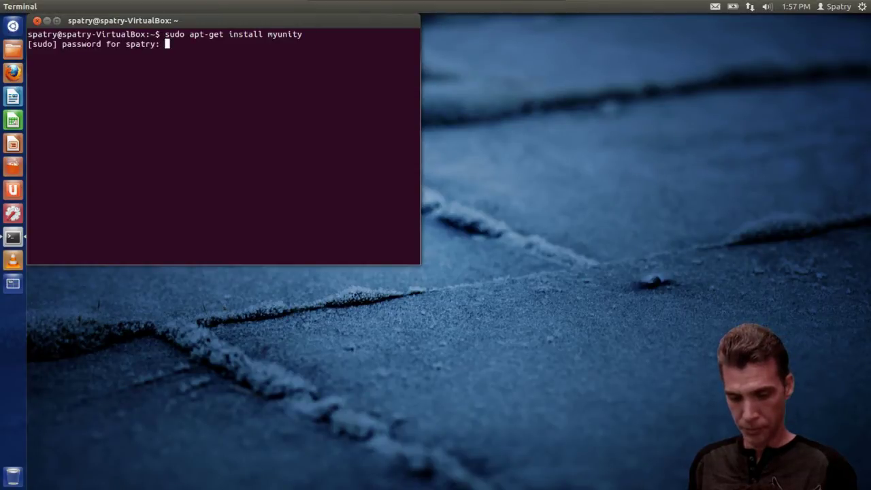
key("Return")
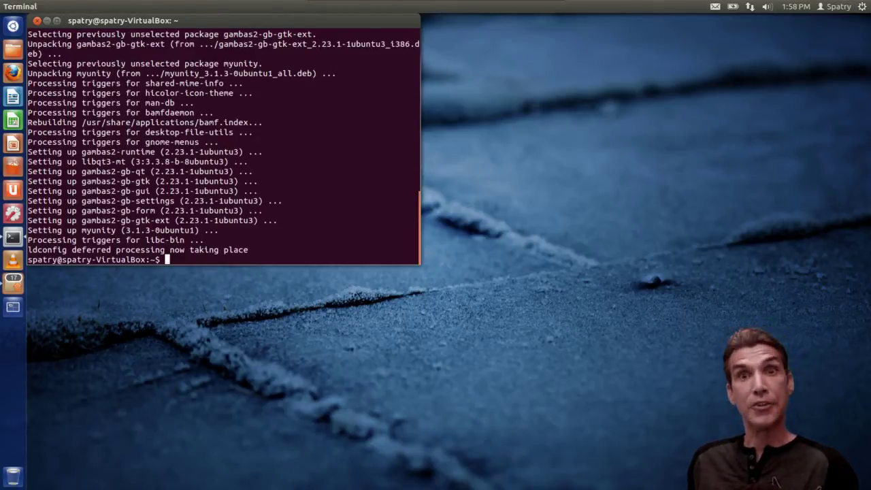
left_click(38, 21)
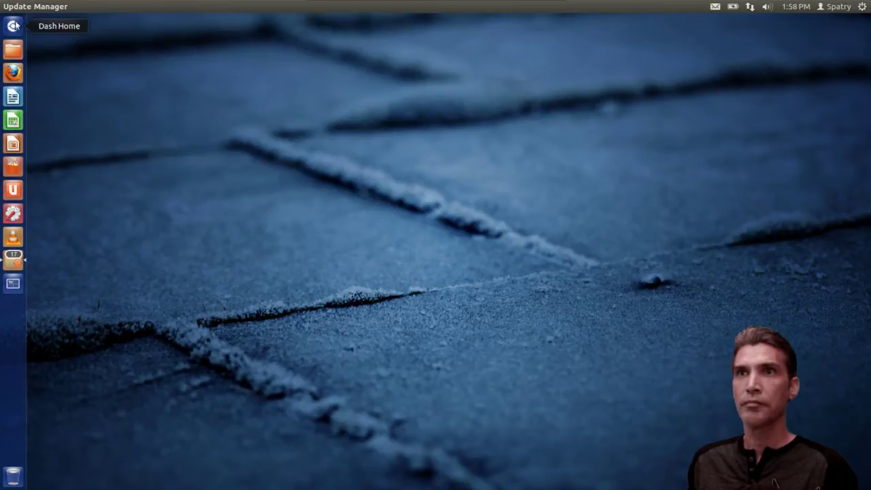
Search the Dash for 'my' and launch MyUnity.
key("super")
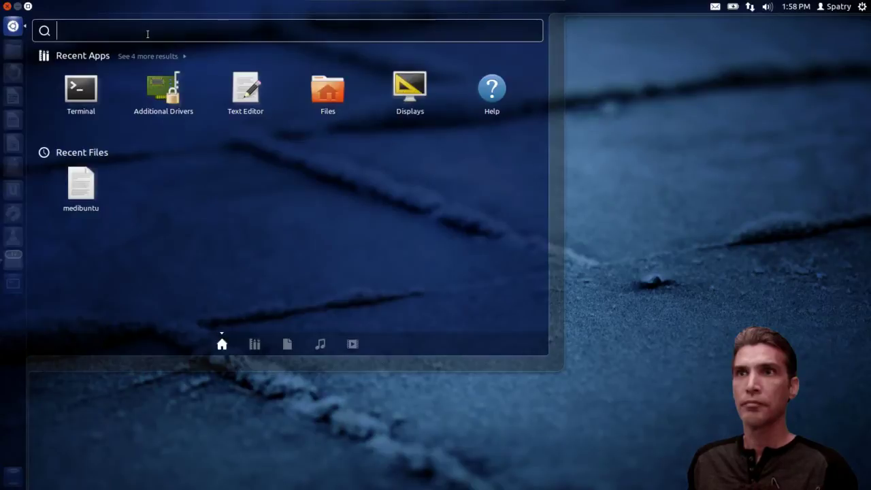
type("my")
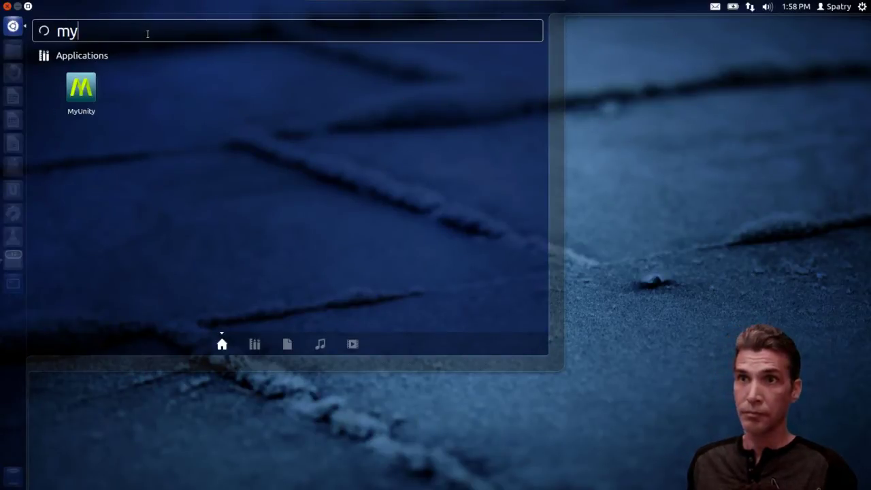
left_click(82, 89)
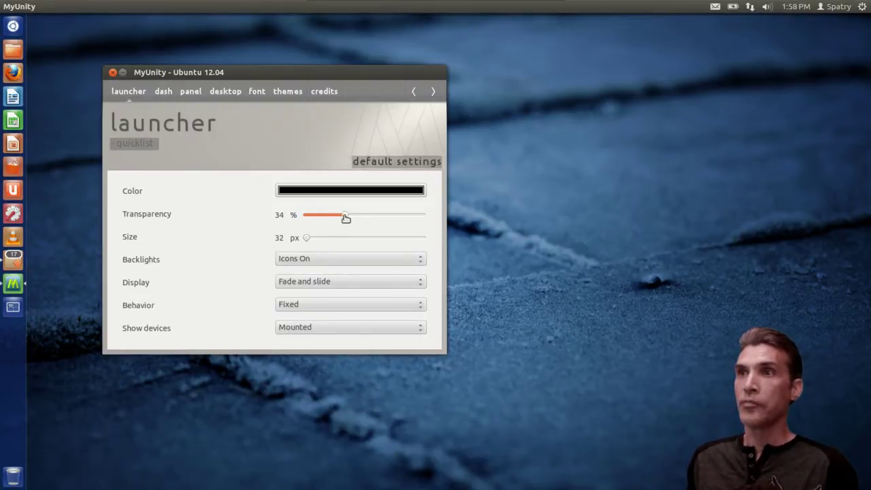
Sweep the launcher transparency between its extremes, settling at 39%.
left_click_drag(346, 218, 439, 225)
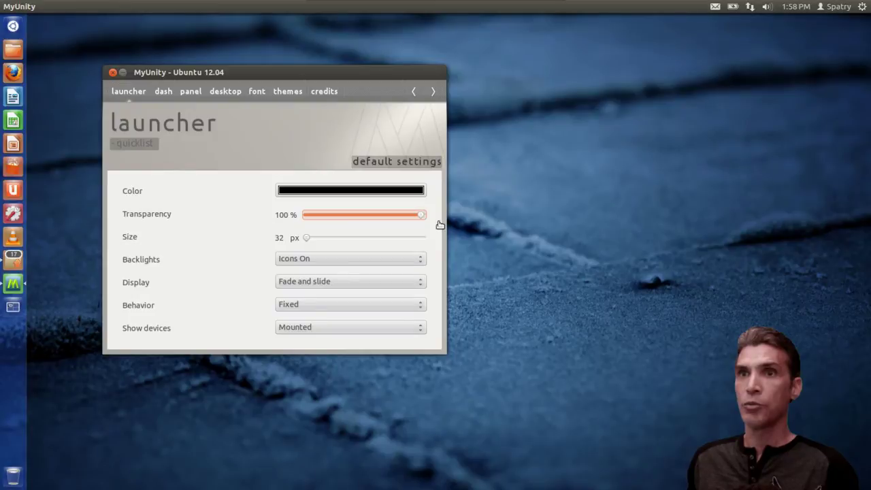
left_click_drag(440, 224, 340, 226)
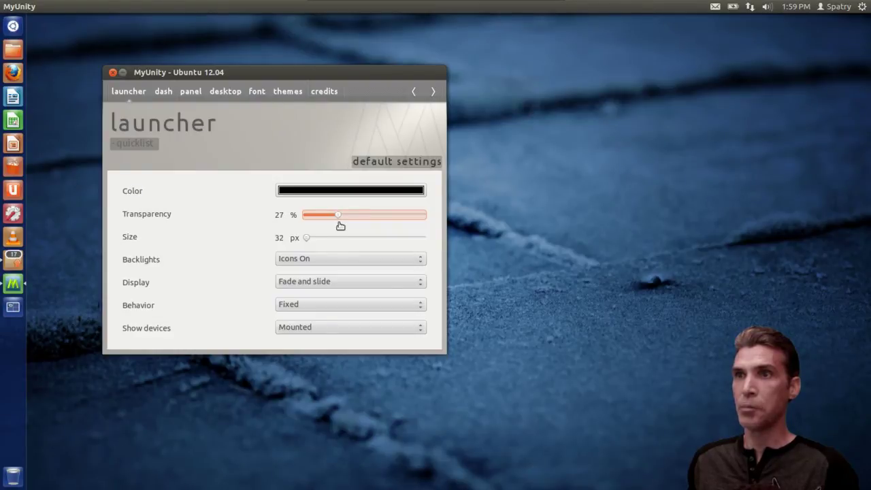
left_click_drag(341, 225, 353, 226)
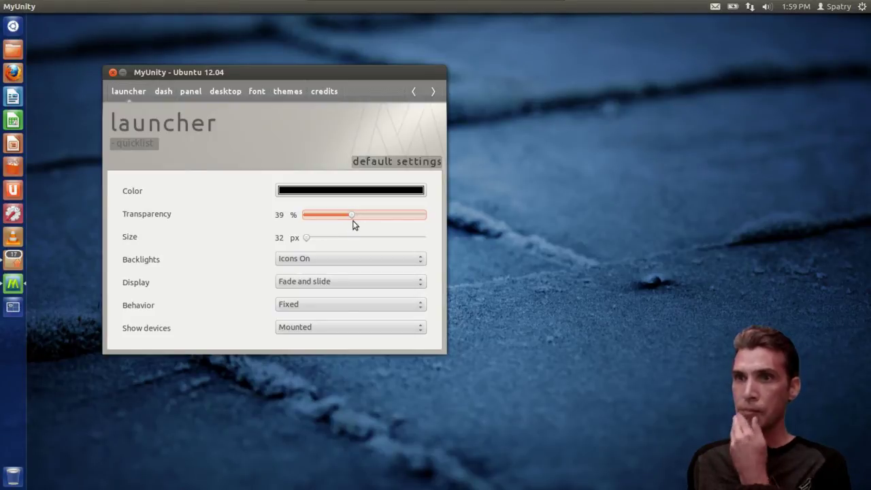
left_click(345, 264)
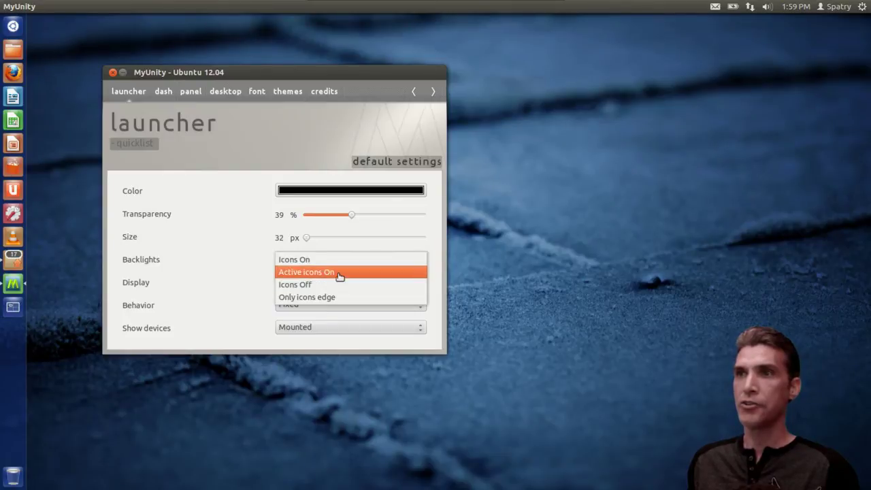
Try the Active icons, Off and Edges backlight options, ending on Active icons On.
left_click(338, 273)
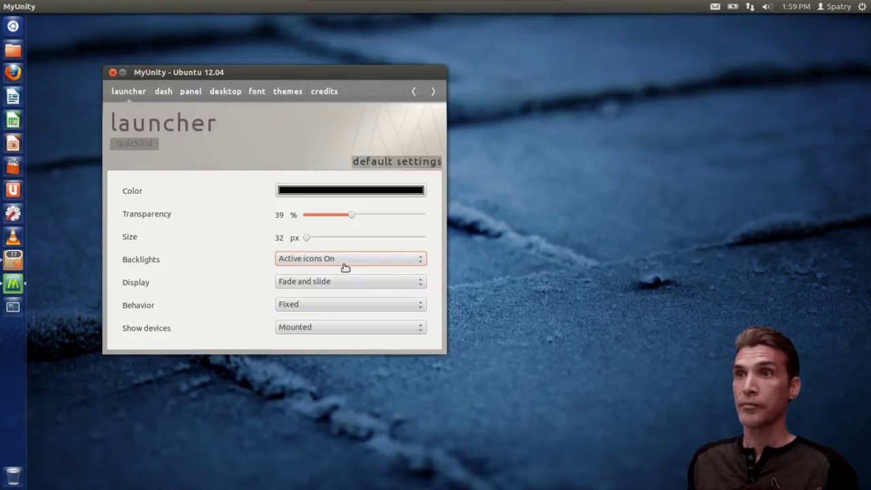
left_click(345, 266)
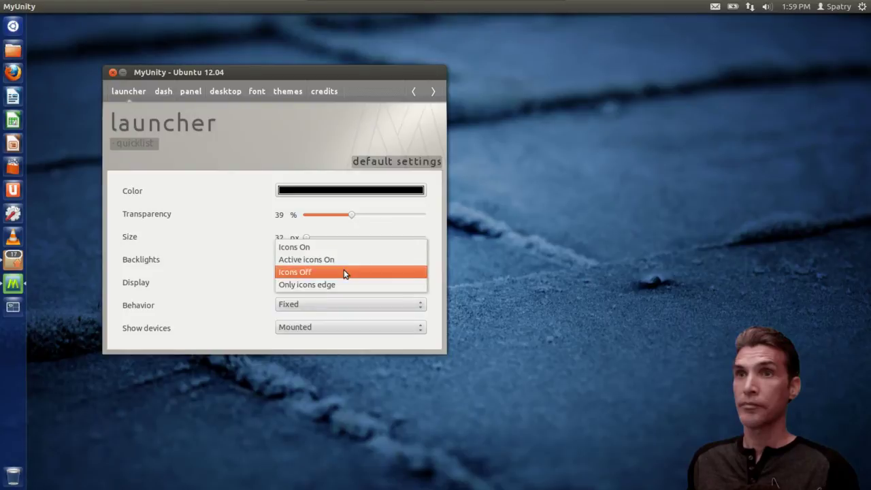
left_click(344, 272)
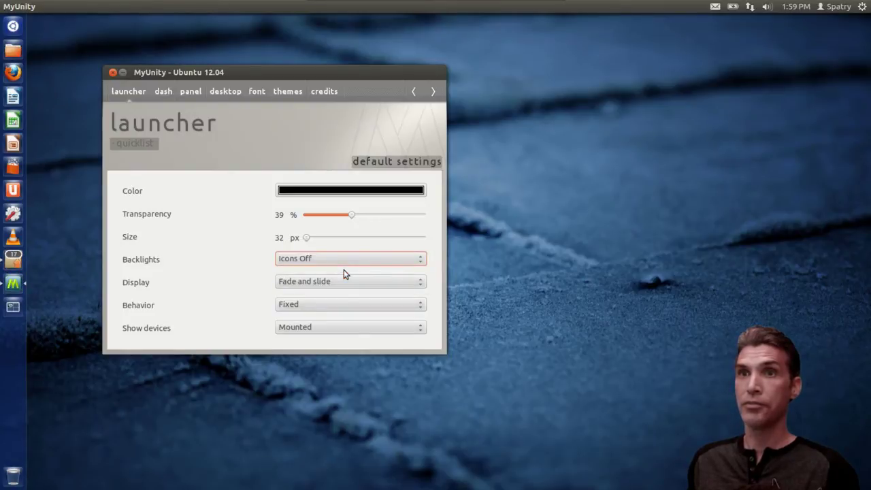
left_click(336, 260)
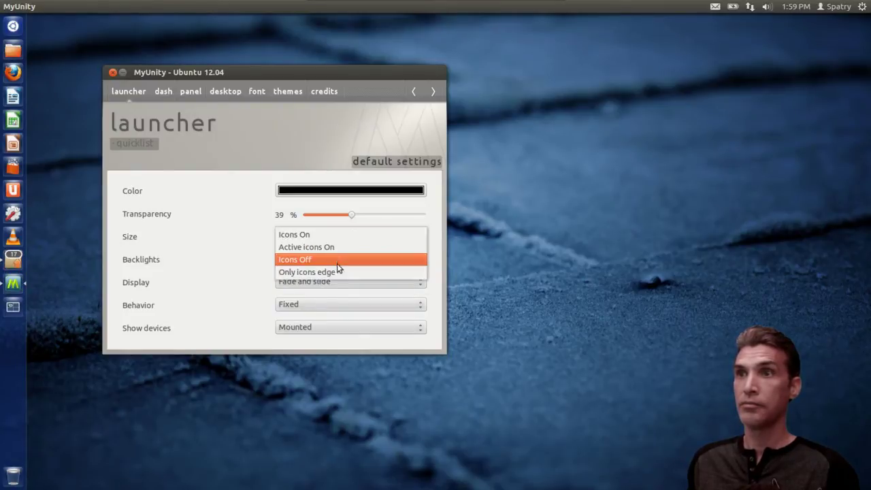
left_click(337, 273)
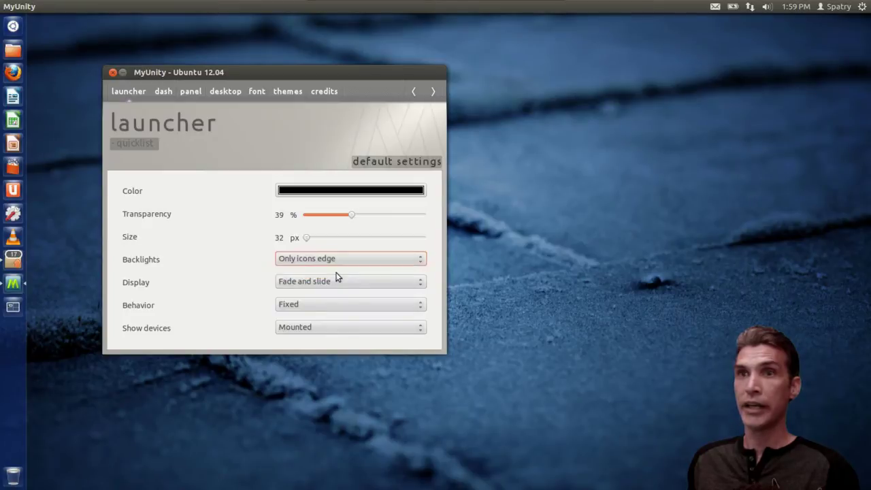
left_click(334, 264)
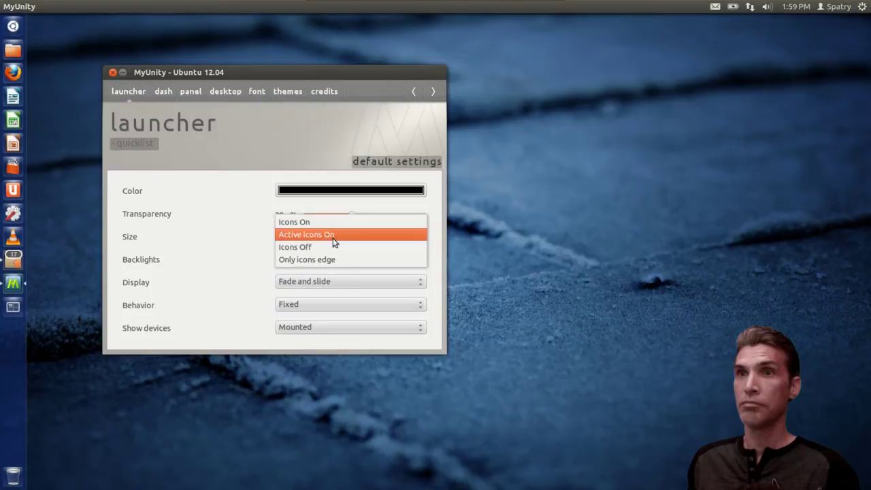
left_click(334, 235)
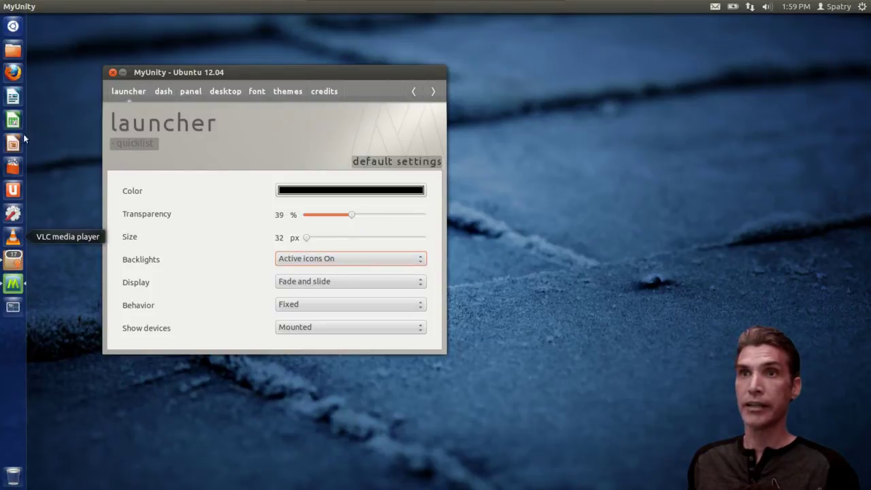
Keep launcher display Fade and slide, behaviour Fixed, and devices shown when Mounted.
left_click(322, 285)
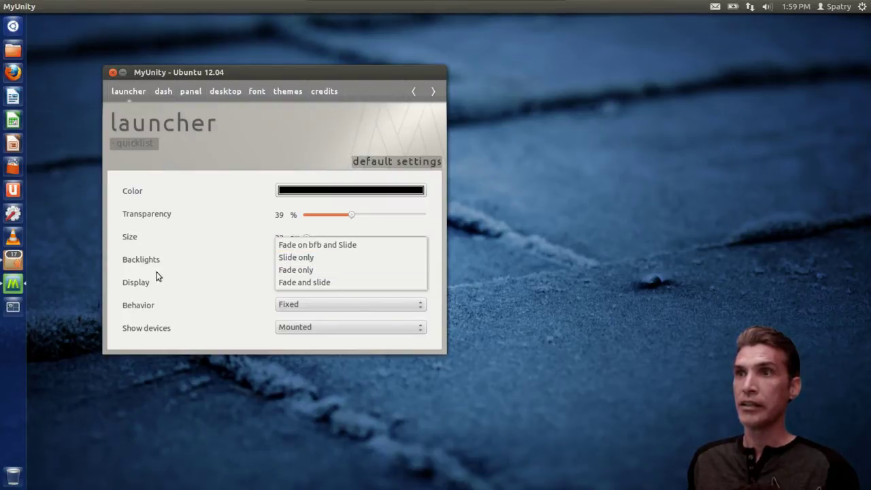
left_click(225, 279)
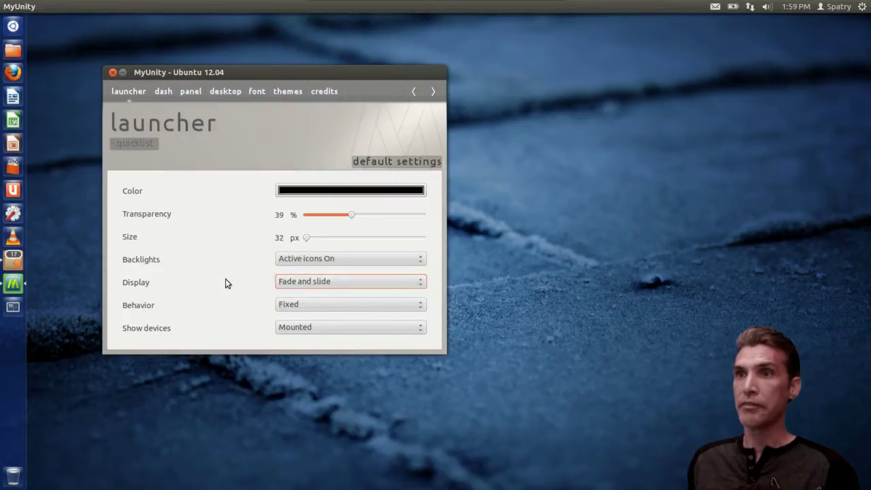
left_click(288, 306)
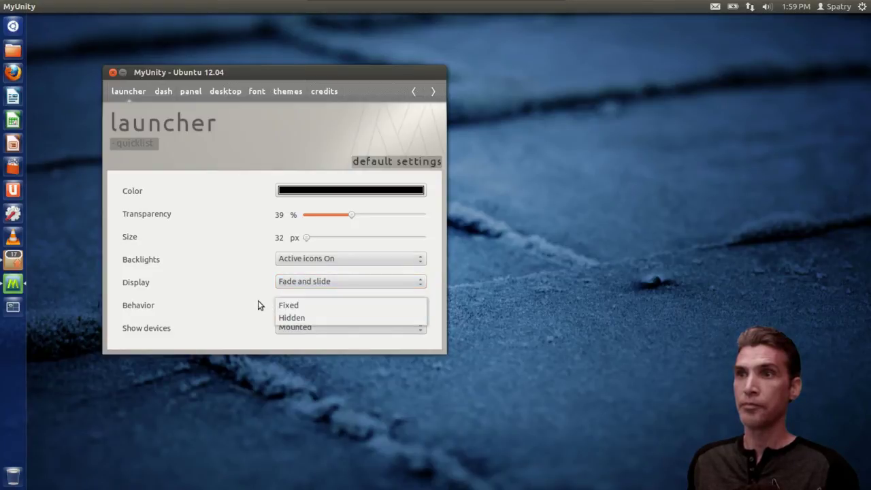
left_click(258, 300)
left_click(348, 329)
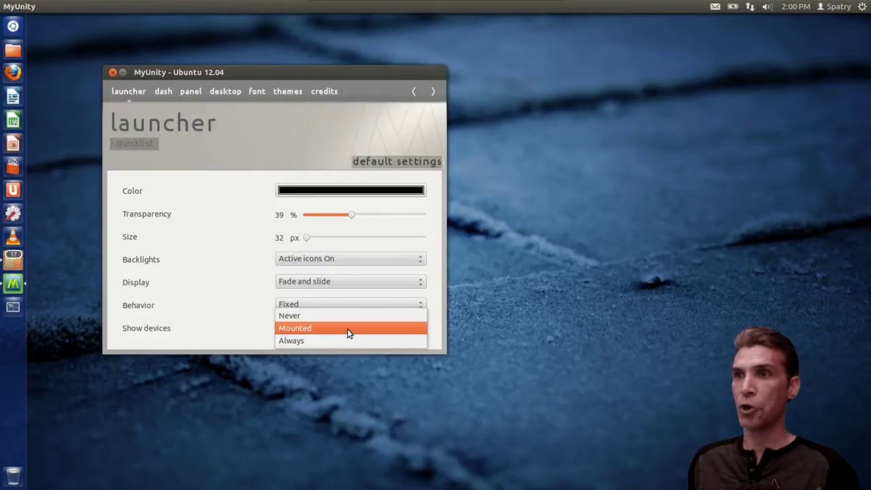
left_click(349, 329)
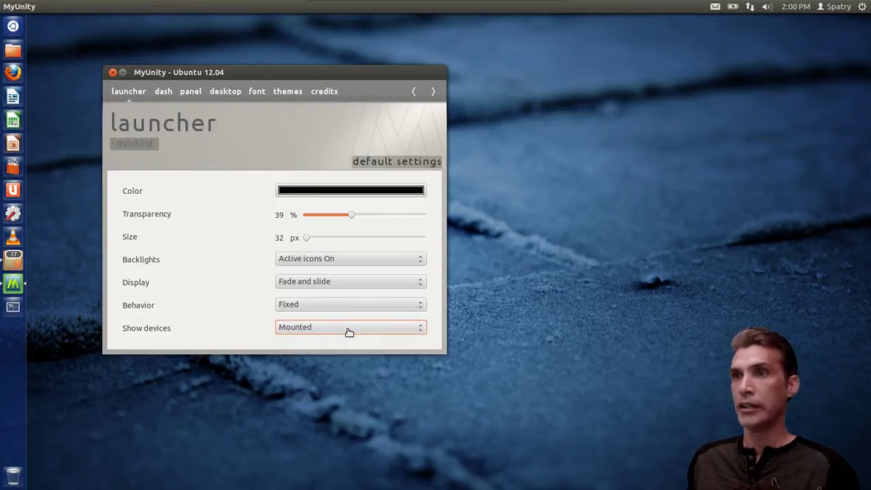
On the dash page, keep Smart blur and preview the Dash at its current size.
left_click(167, 93)
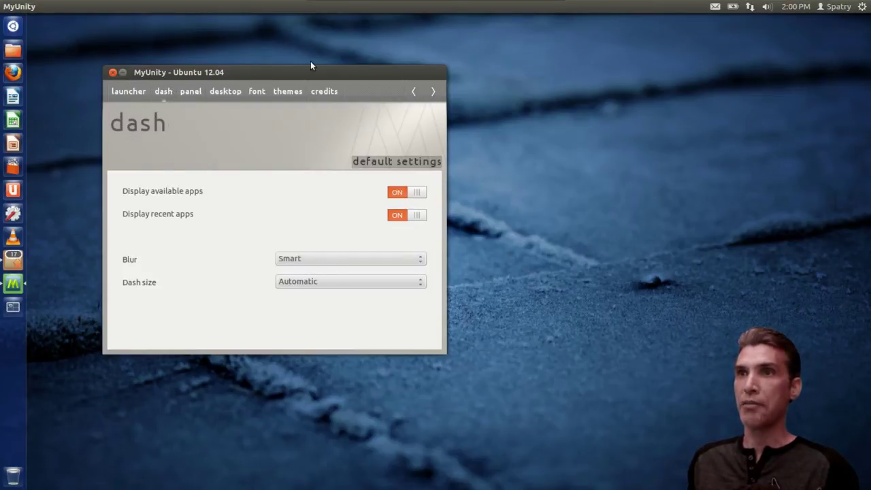
left_click_drag(308, 73, 382, 166)
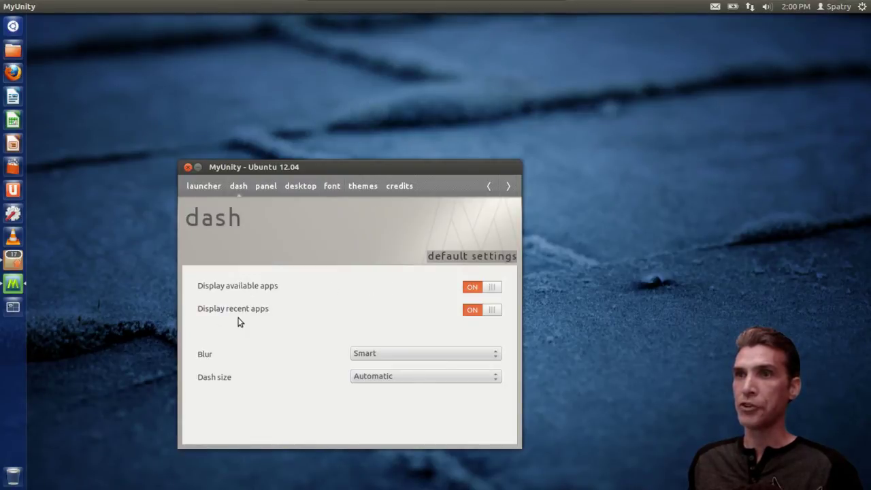
left_click(470, 357)
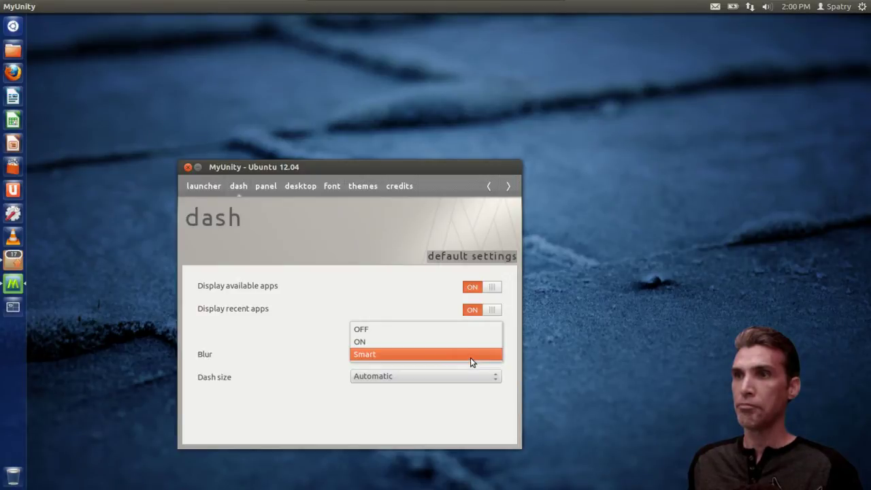
left_click(470, 357)
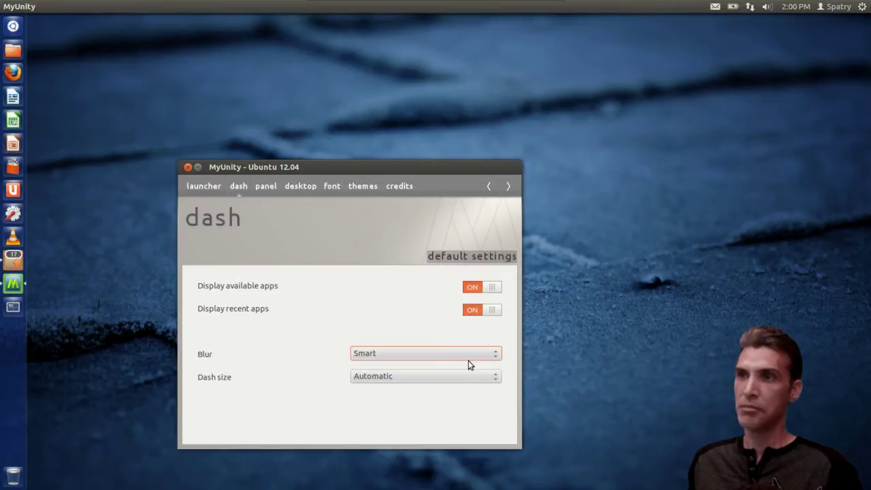
left_click(377, 378)
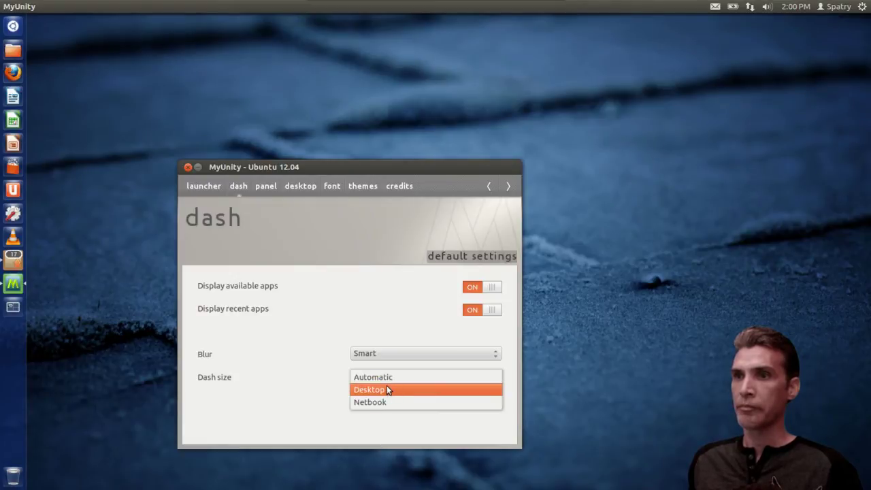
left_click(3, 26)
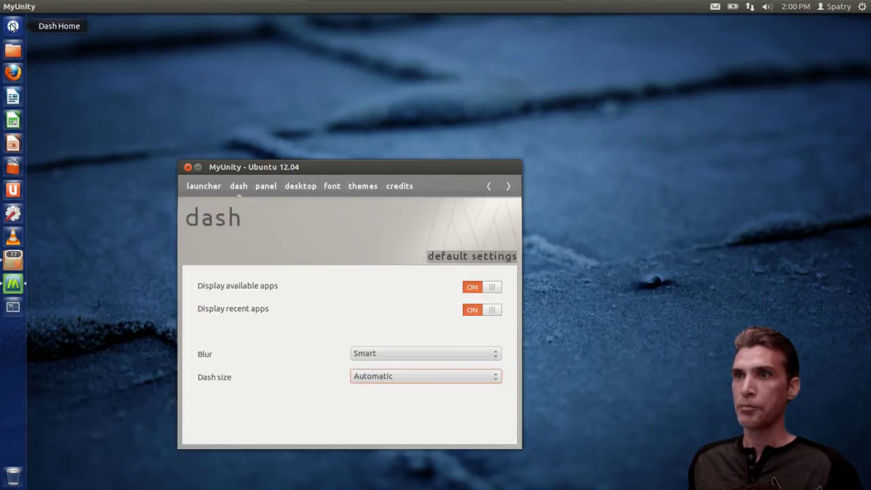
left_click(12, 27)
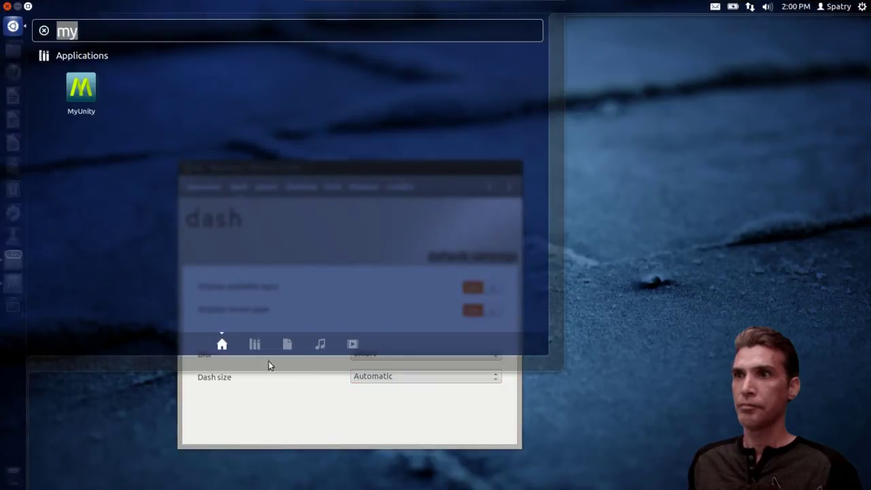
left_click(296, 422)
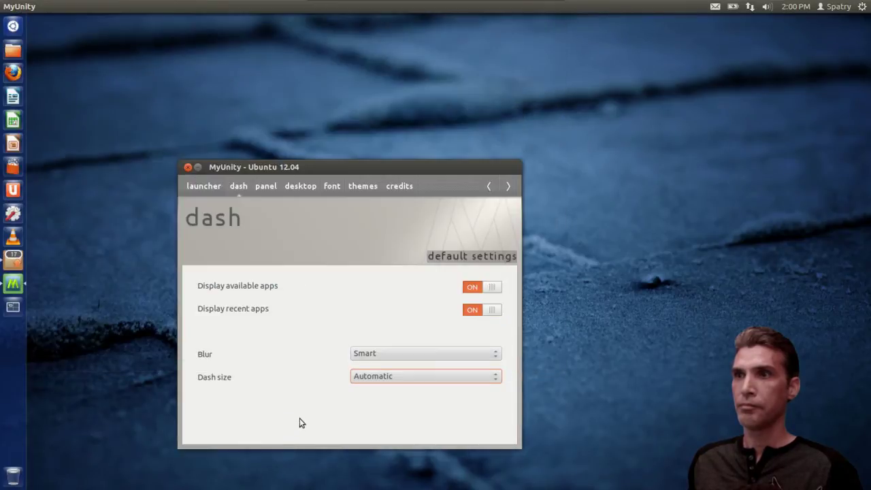
Try Netbook dash size, then set it to Desktop, previewing the Dash each time.
left_click(379, 378)
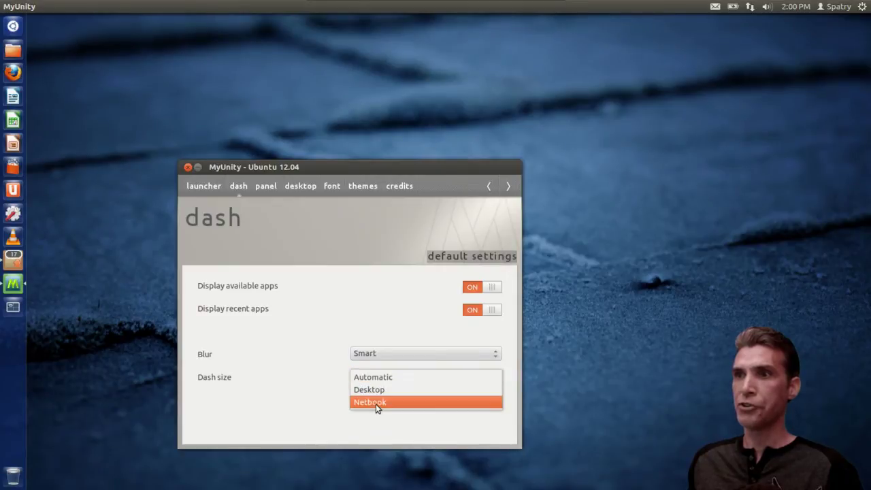
left_click(376, 402)
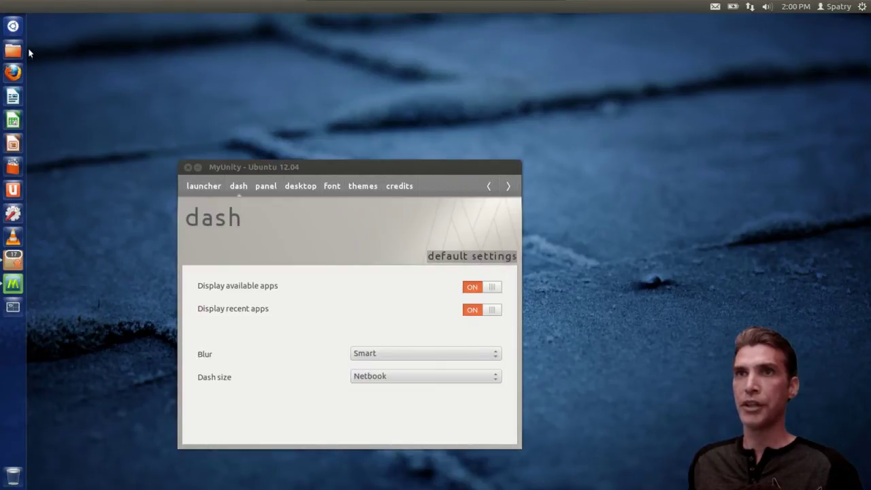
left_click(13, 27)
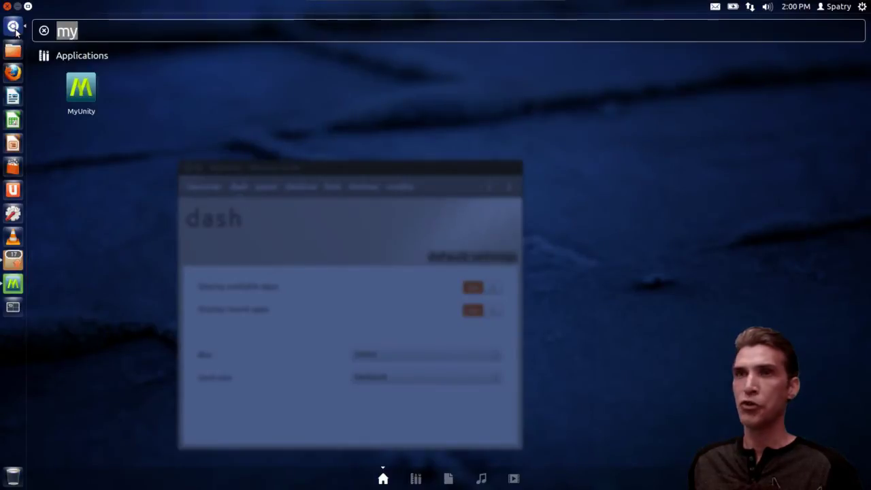
left_click(14, 27)
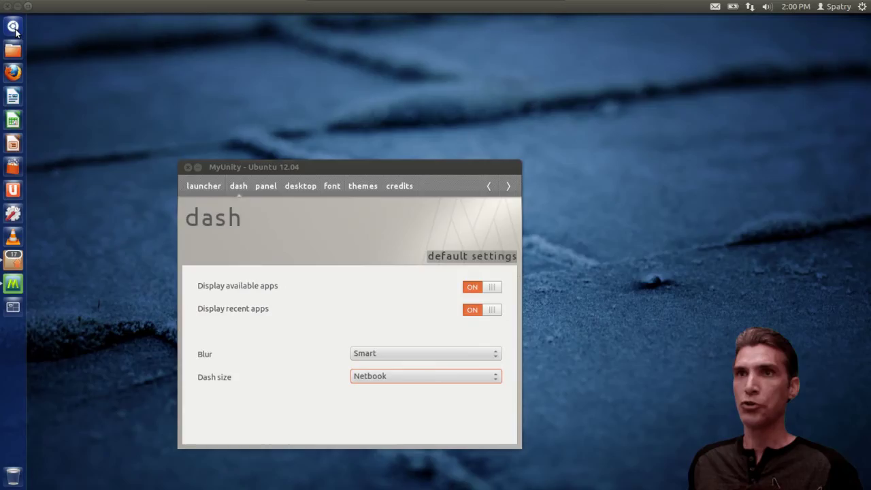
left_click(409, 381)
left_click(401, 366)
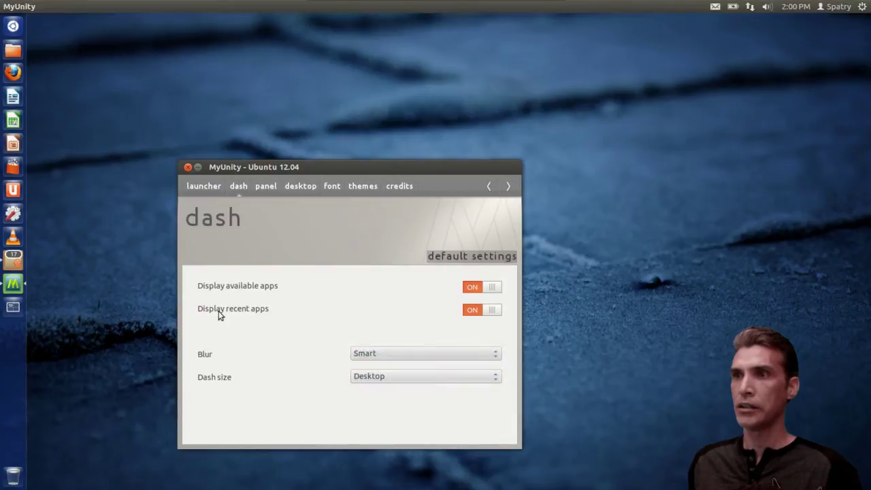
left_click(13, 27)
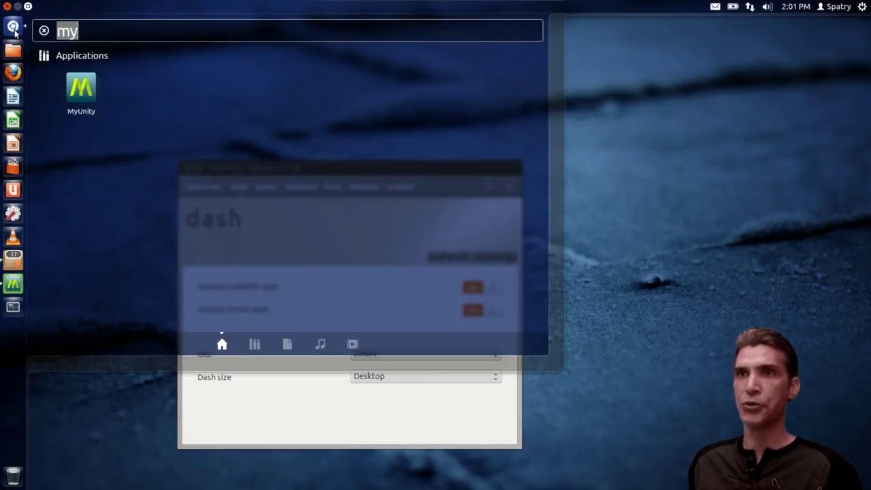
left_click(13, 27)
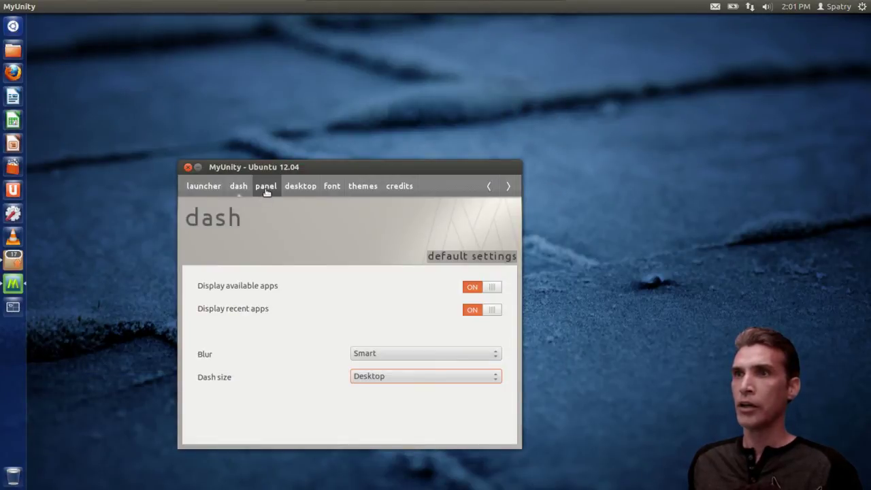
left_click(267, 189)
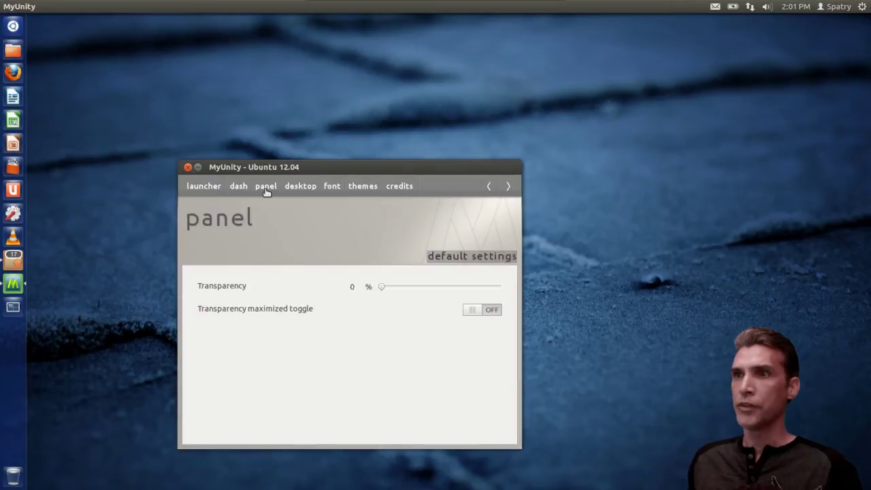
Set top panel transparency to 100% and turn off Transparency maximized, previewing with the Dash.
left_click(384, 288)
left_click_drag(385, 291, 527, 296)
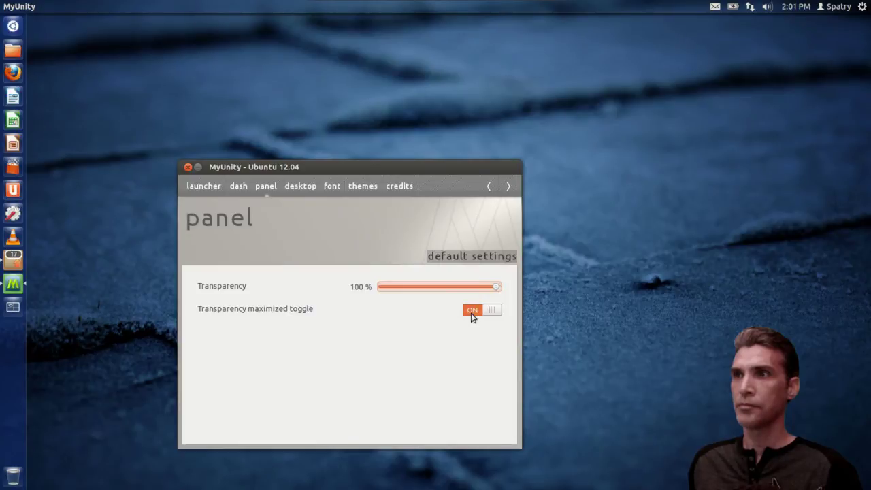
left_click(554, 315)
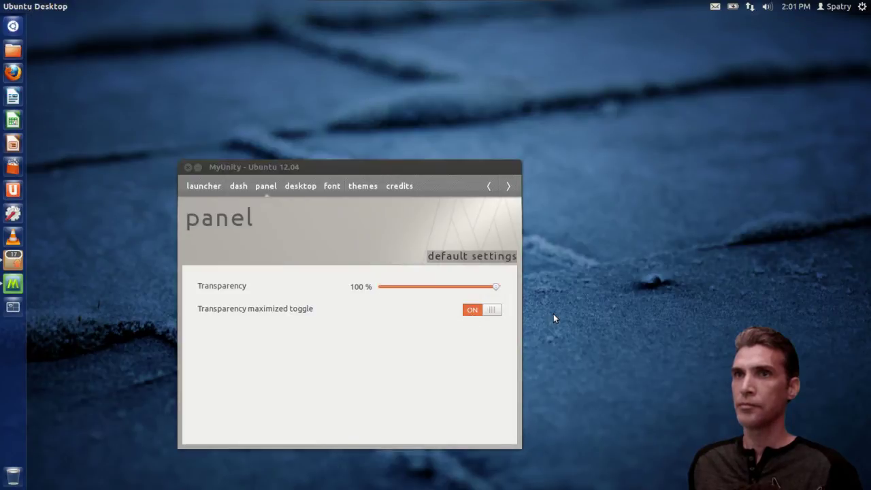
left_click(13, 26)
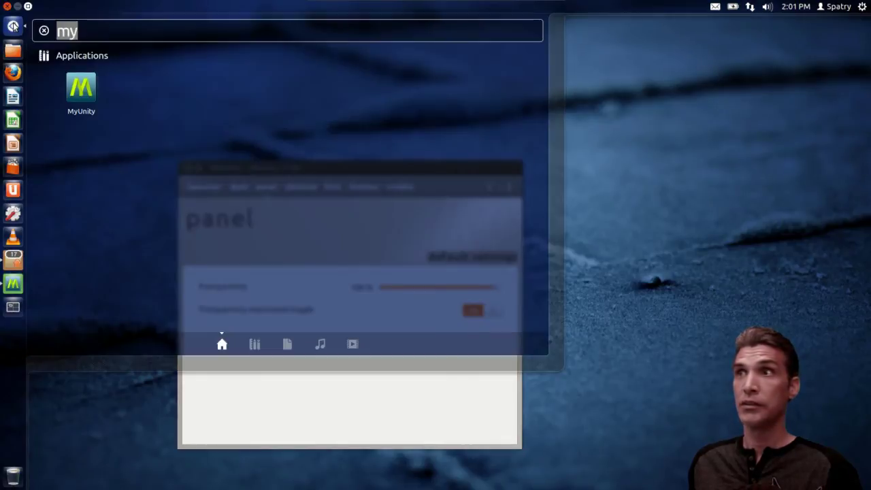
key("Return")
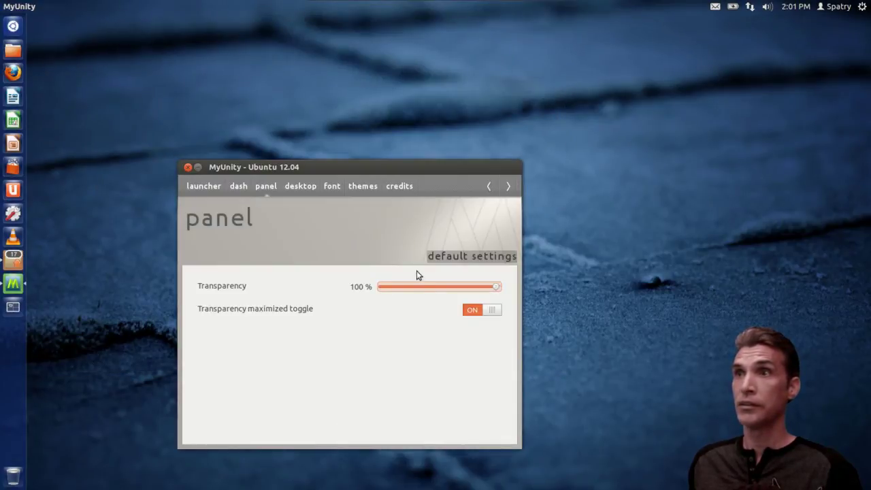
left_click(489, 317)
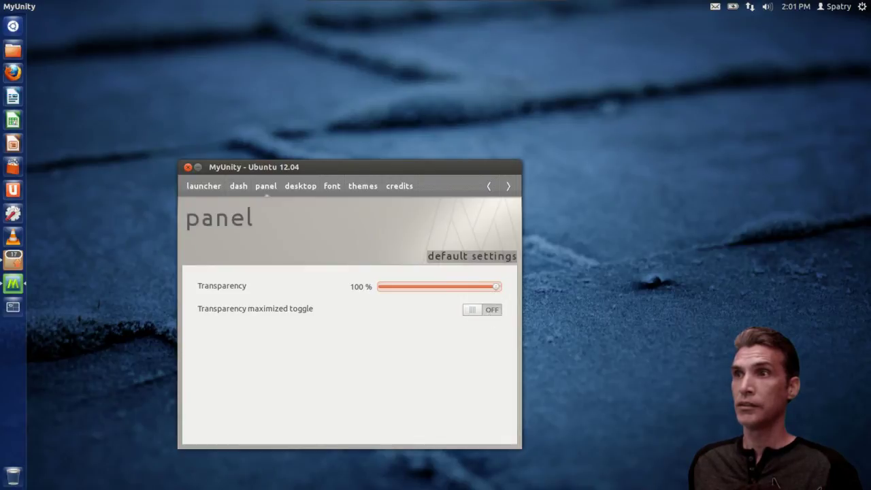
left_click(5, 34)
left_click(5, 35)
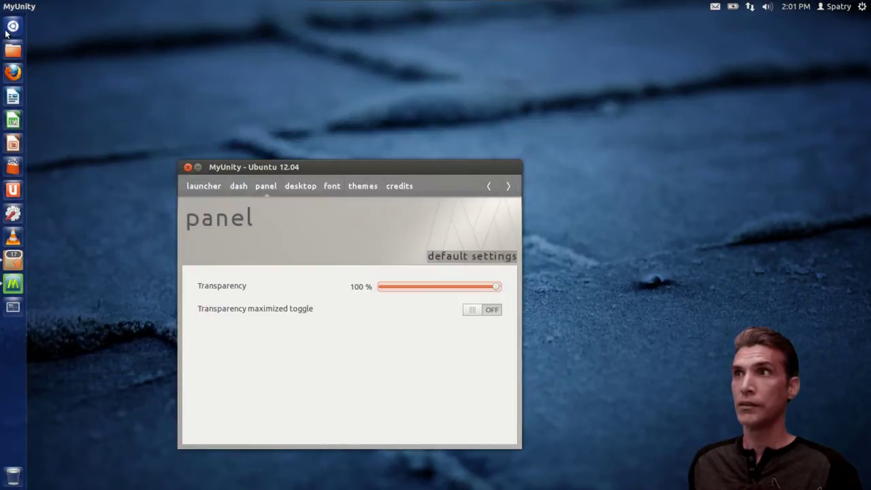
Switch on the home, network, devices and trash desktop icons, Show desktop, and menu icons.
left_click(301, 193)
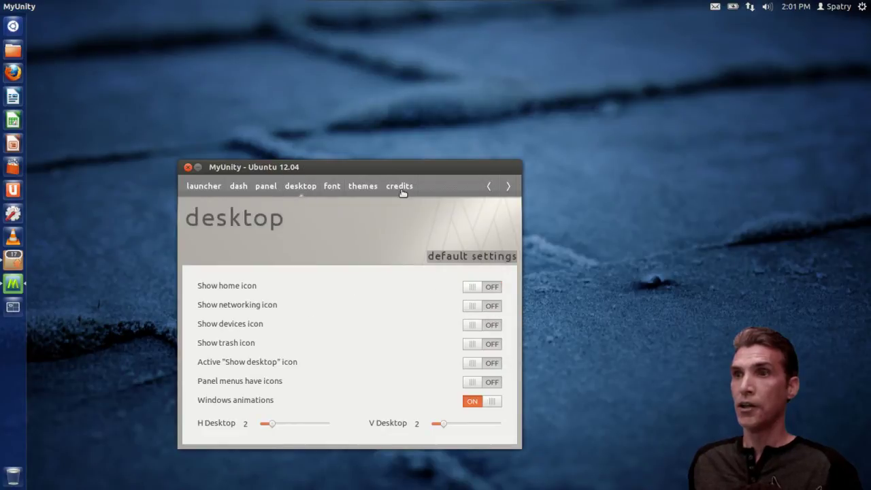
left_click_drag(395, 175, 392, 138)
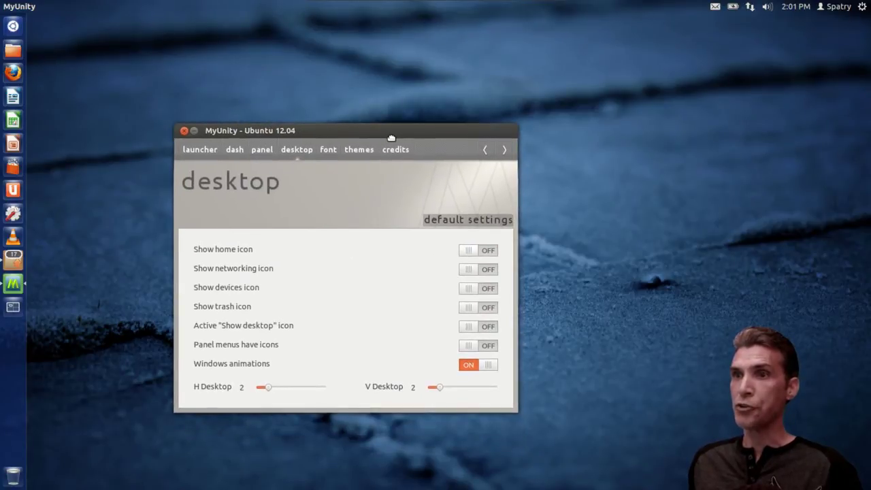
left_click(469, 252)
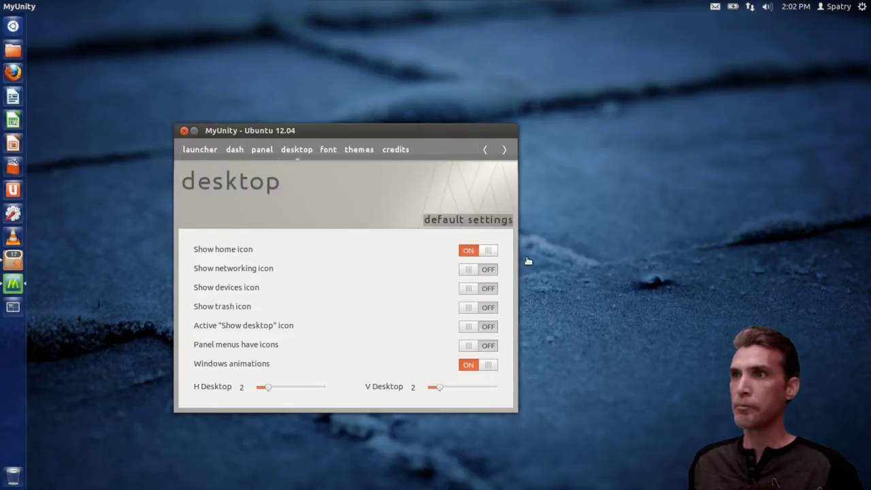
left_click(471, 270)
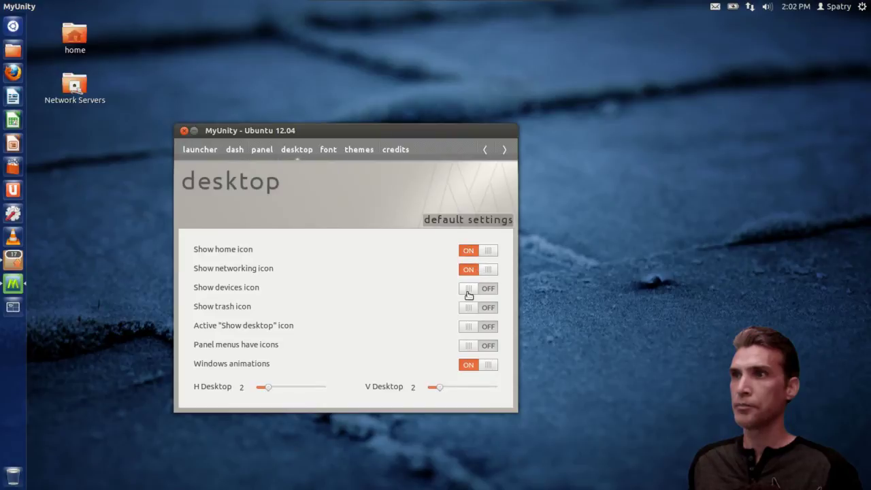
left_click(471, 291)
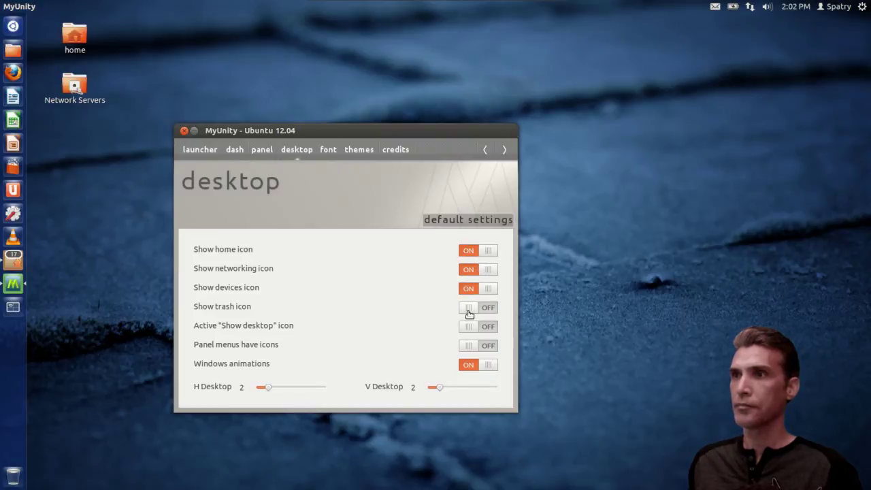
left_click(467, 310)
left_click(468, 331)
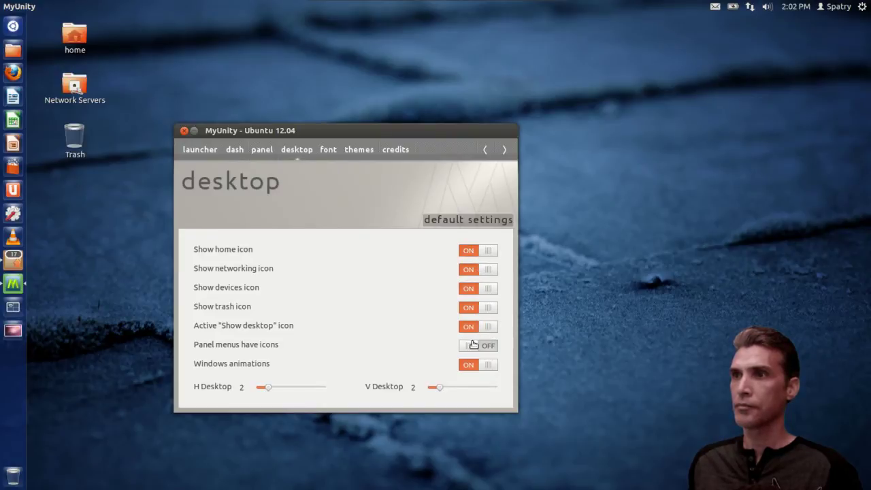
left_click(473, 347)
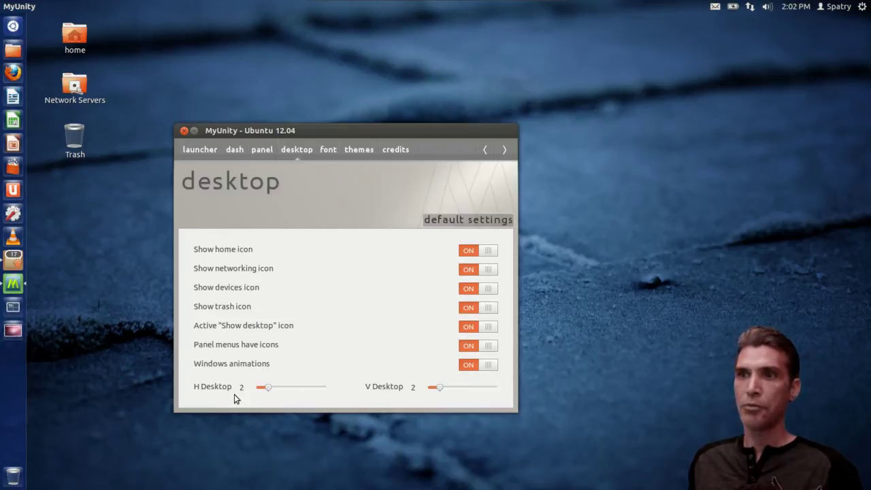
Turn off window animations and switch every icon toggle back off.
left_click(485, 365)
left_click(480, 346)
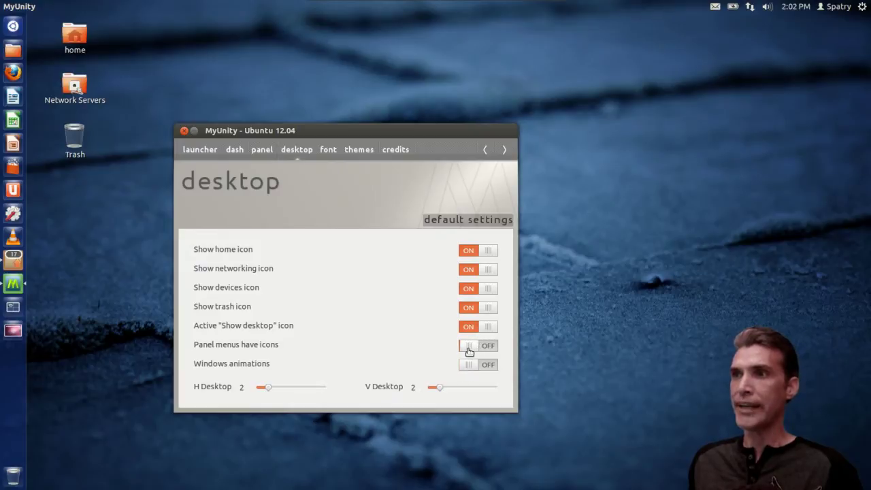
left_click(458, 327)
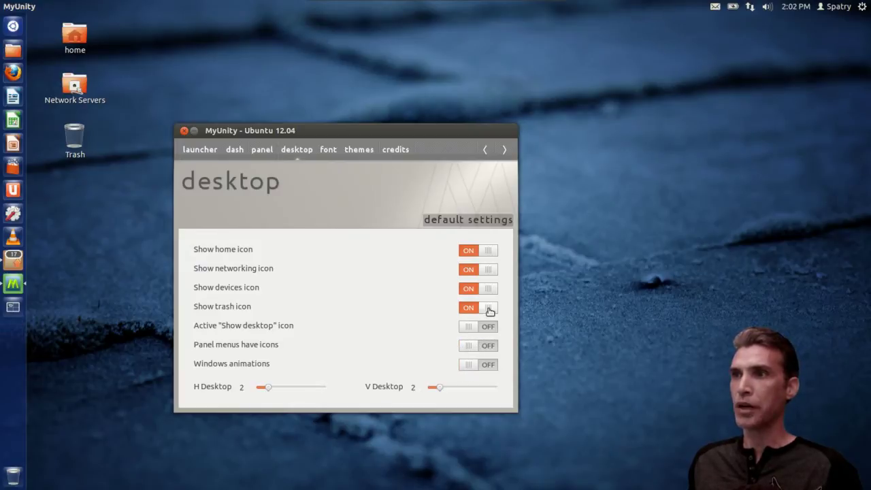
left_click(474, 309)
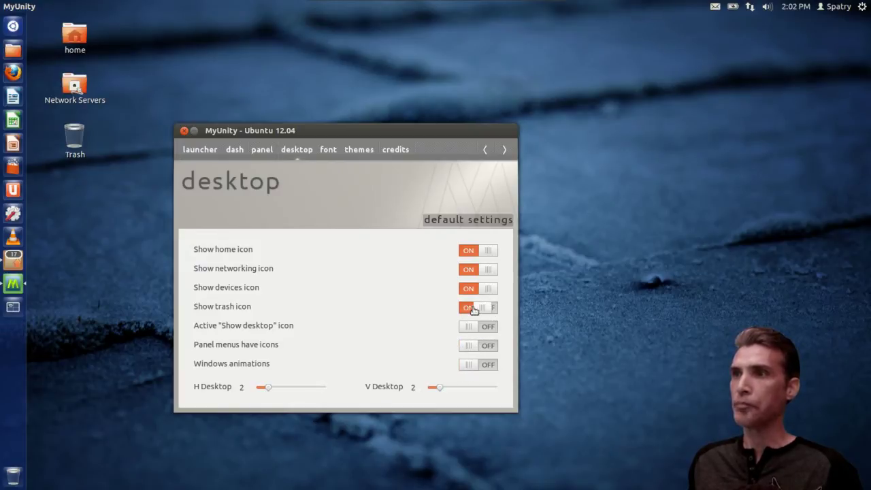
left_click(484, 291)
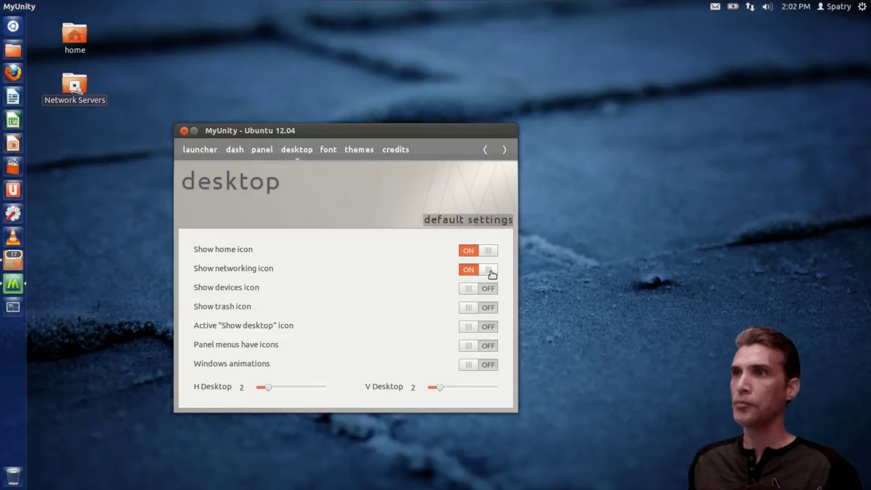
left_click(490, 271)
left_click(486, 252)
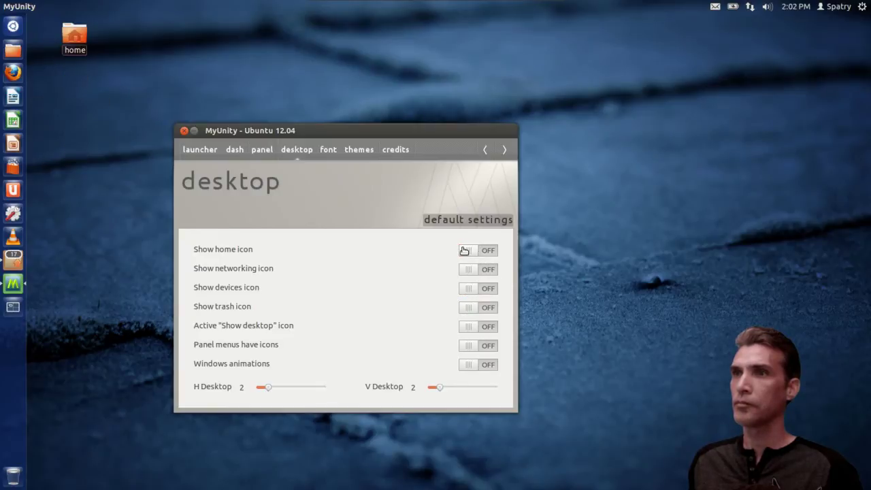
left_click(328, 149)
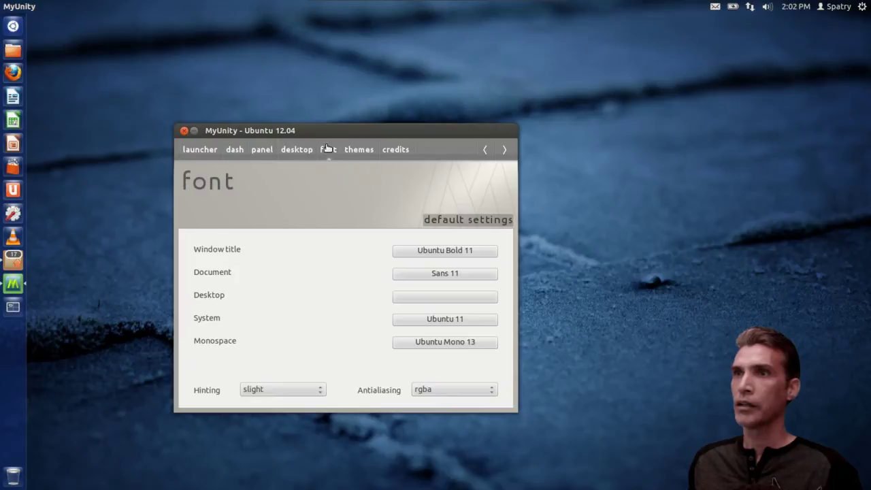
Go to the themes page and browse the Themes list for alternatives.
left_click(367, 150)
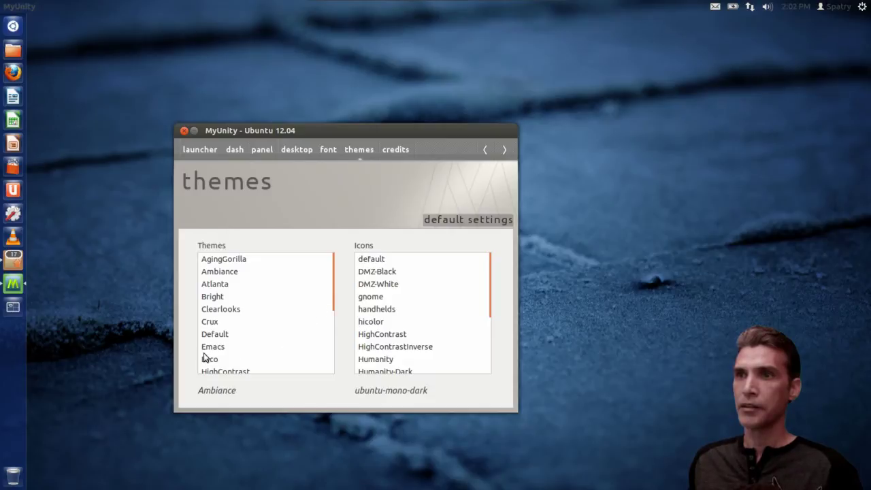
left_click(219, 285)
scroll(333, 306, "down", 2)
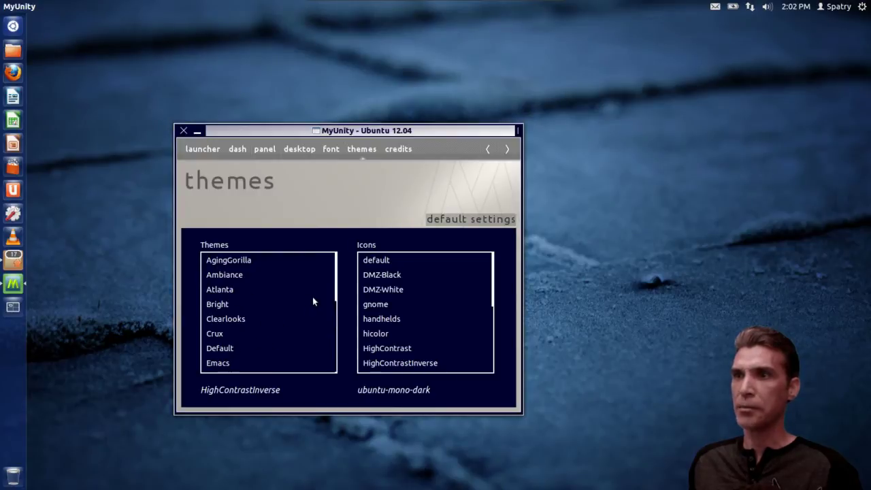
scroll(313, 297, "down", 5)
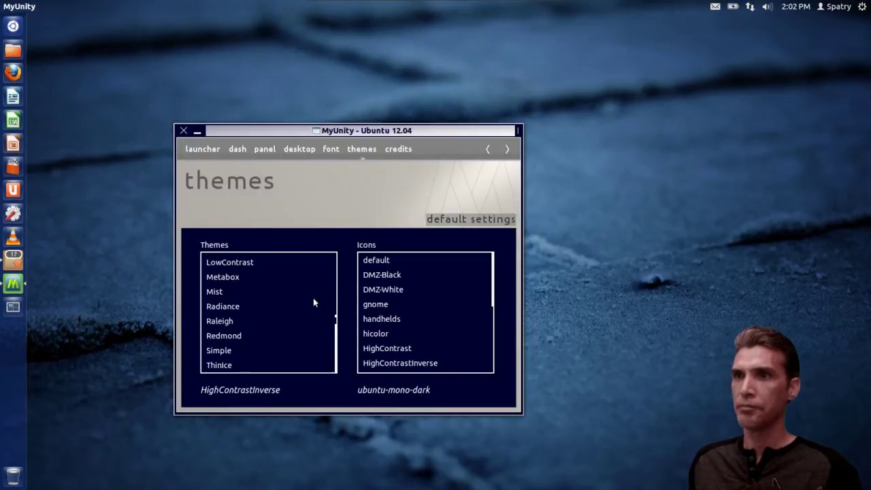
scroll(313, 298, "up", 5)
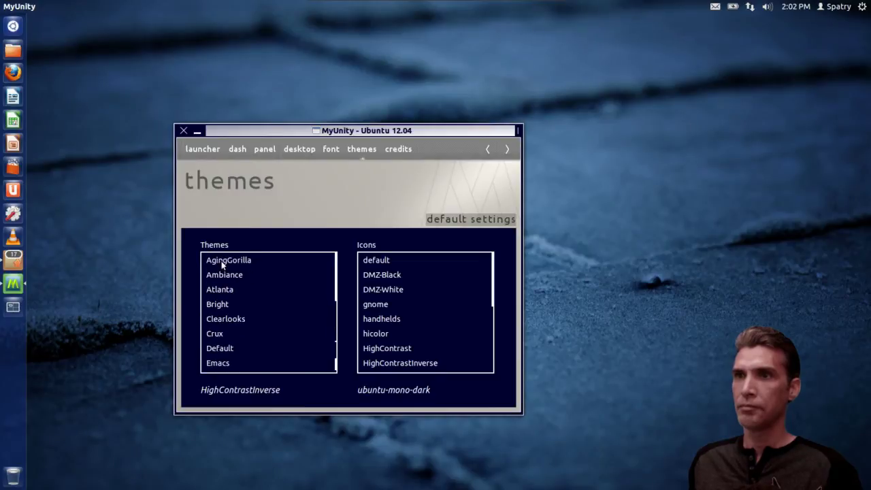
Try the AgingGorilla, Atlanta, Bright and Clearlooks themes in turn, ending on Clearlooks.
left_click(221, 264)
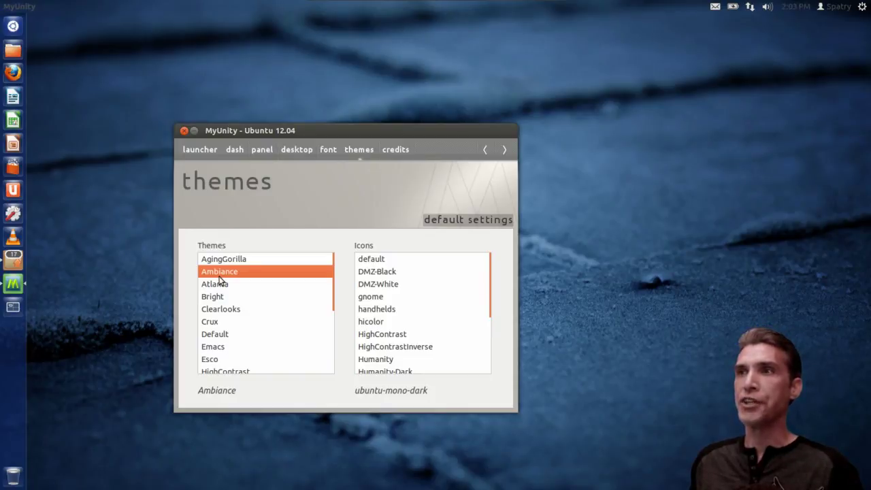
left_click(219, 282)
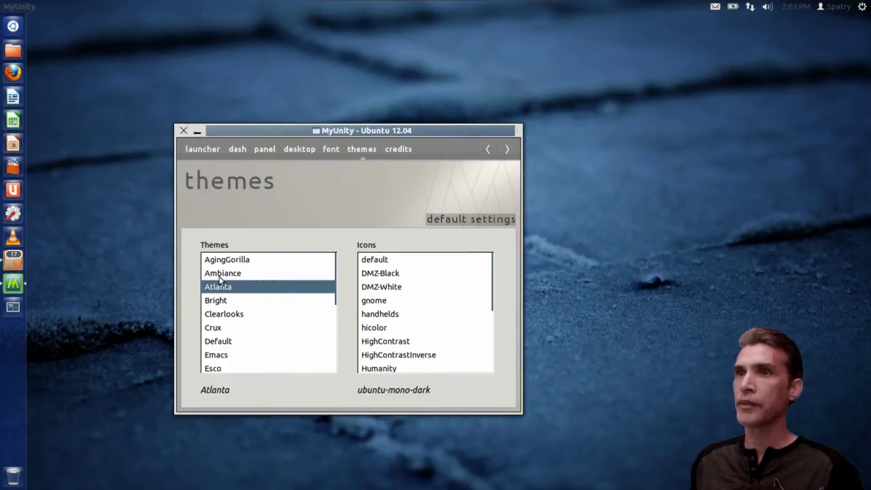
key("Down")
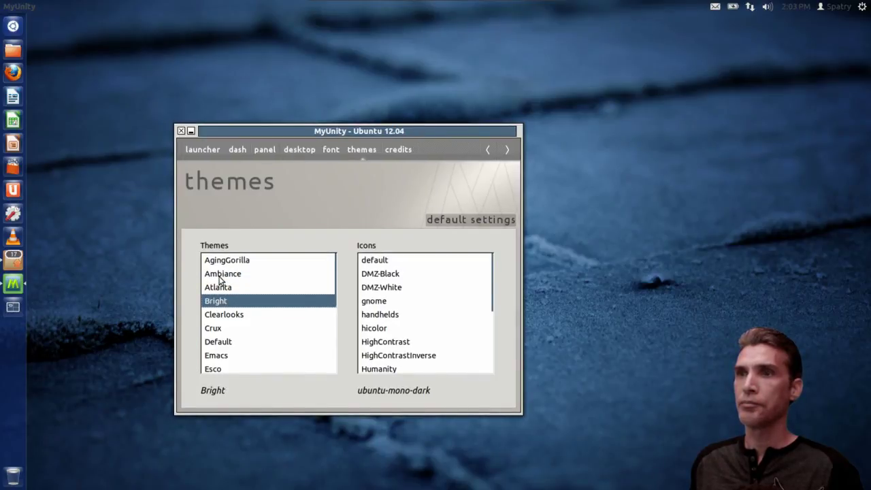
key("Down")
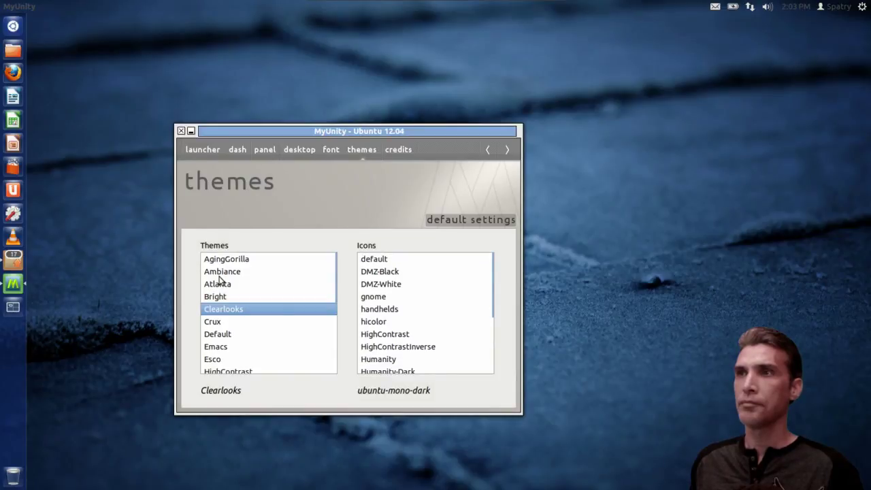
Switch the theme back to Ambiance and view the contributor credits page.
left_click(219, 272)
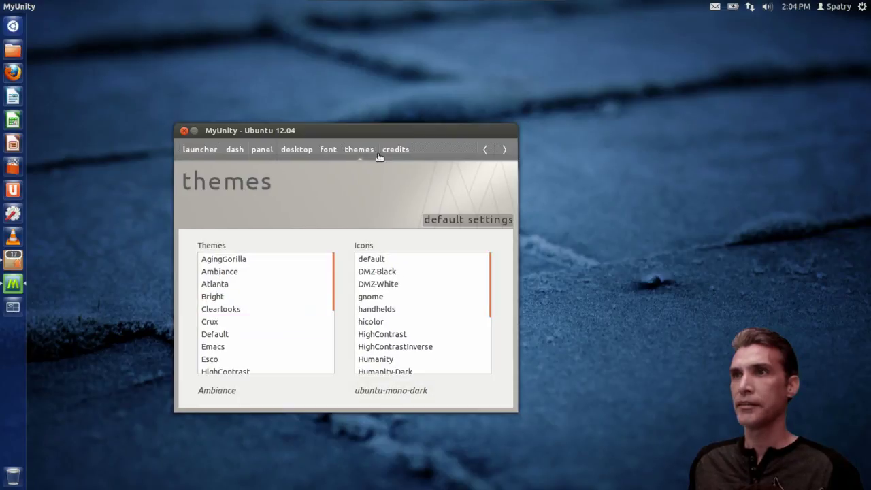
left_click(395, 151)
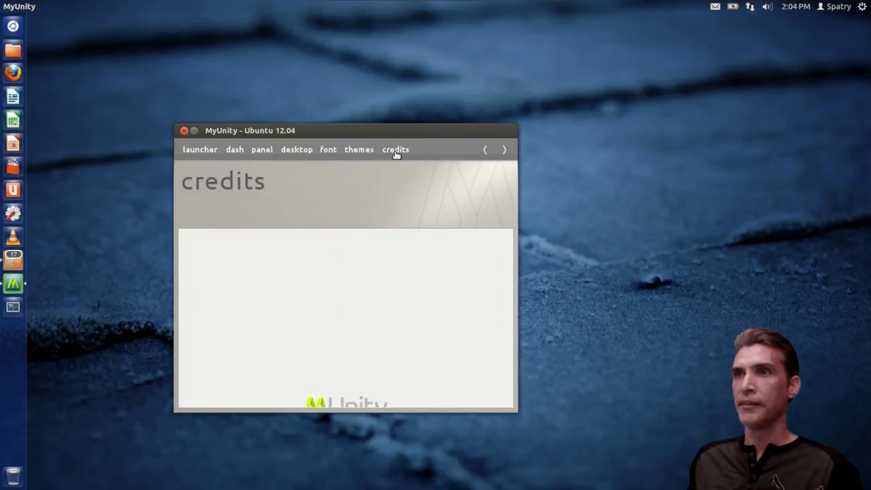